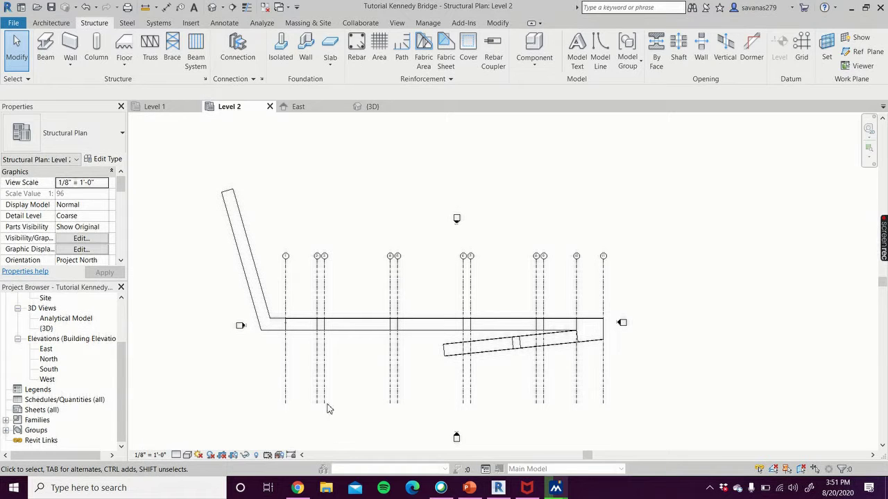
Open the South building elevation to see the bridge ramps and levels from the side.
scroll(119, 350, up, 2)
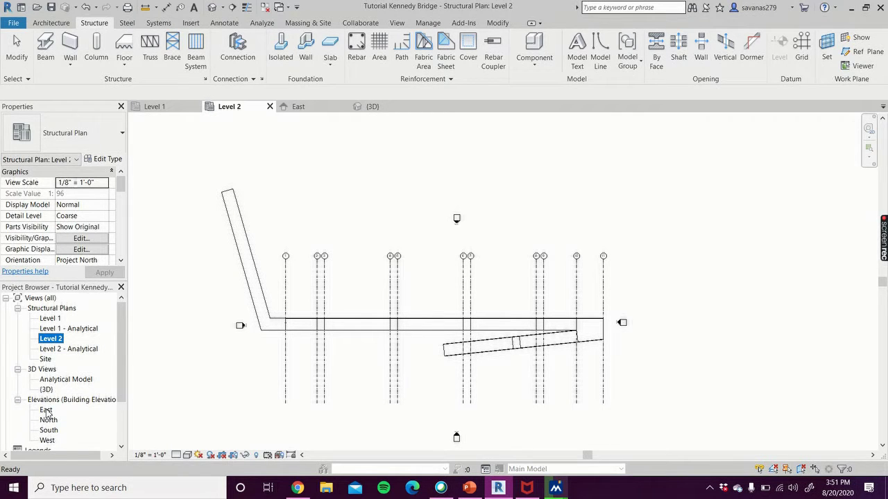
scroll(413, 441, down, 1)
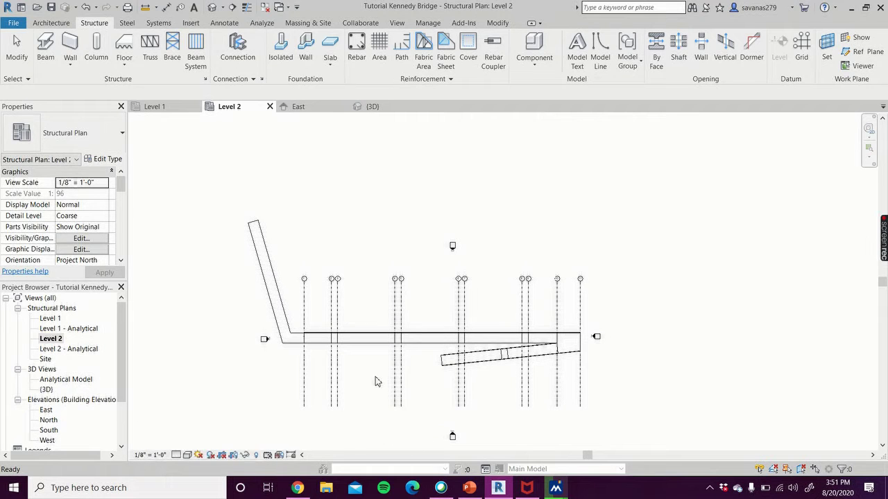
scroll(437, 453, up, 2)
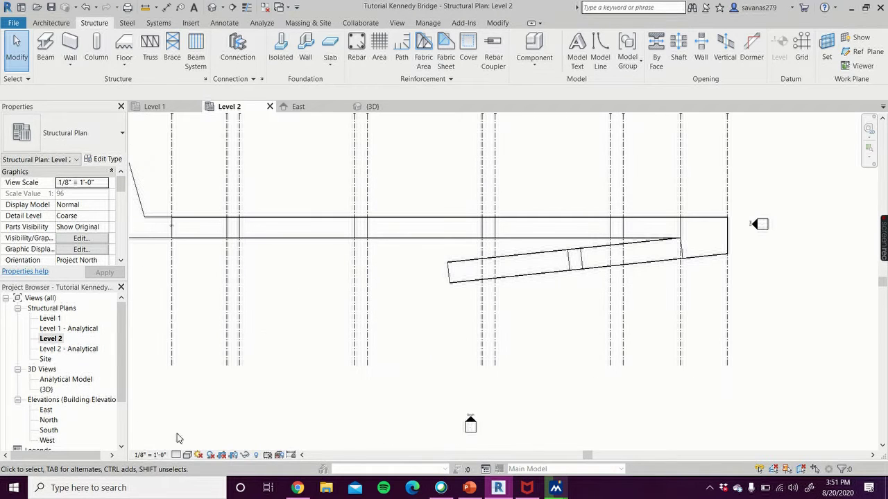
scroll(42, 426, down, 1)
double_click(48, 411)
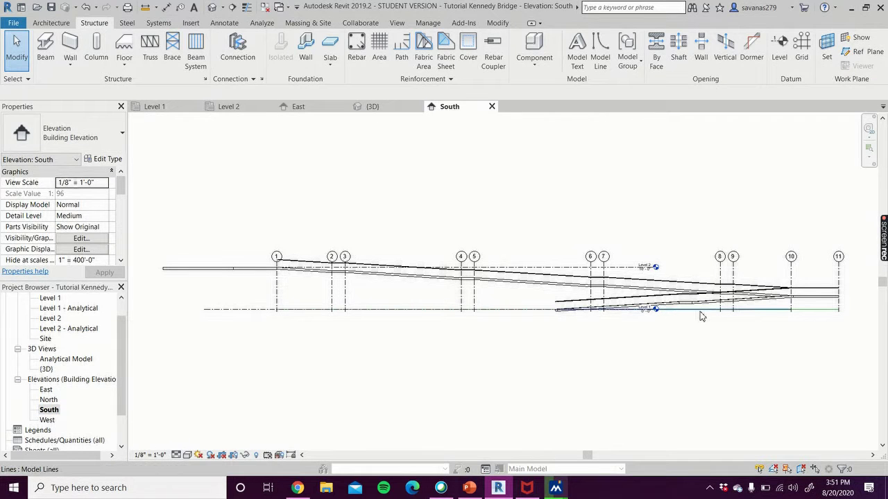
Extend the head ends of the Level 1 and Level 2 lines past grid 11.
scroll(701, 313, up, 2)
scroll(677, 324, down, 2)
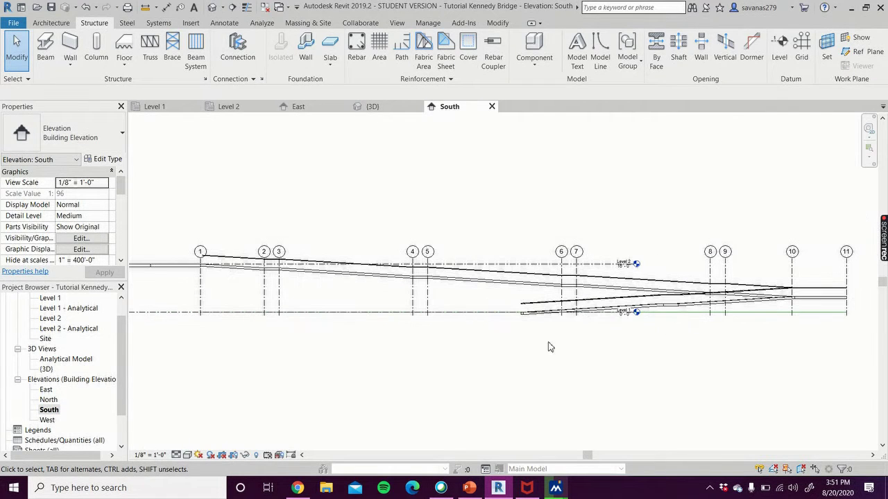
click(504, 266)
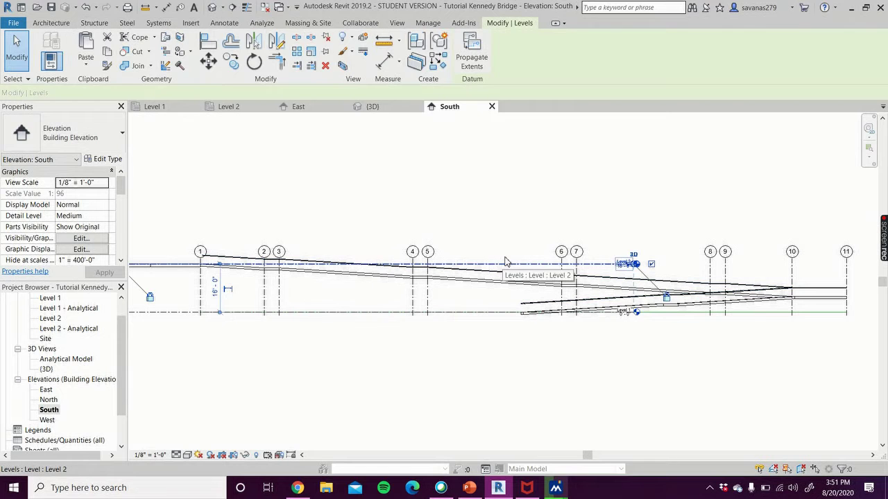
middle_drag(642, 257, 497, 277)
drag(498, 277, 752, 274)
click(456, 396)
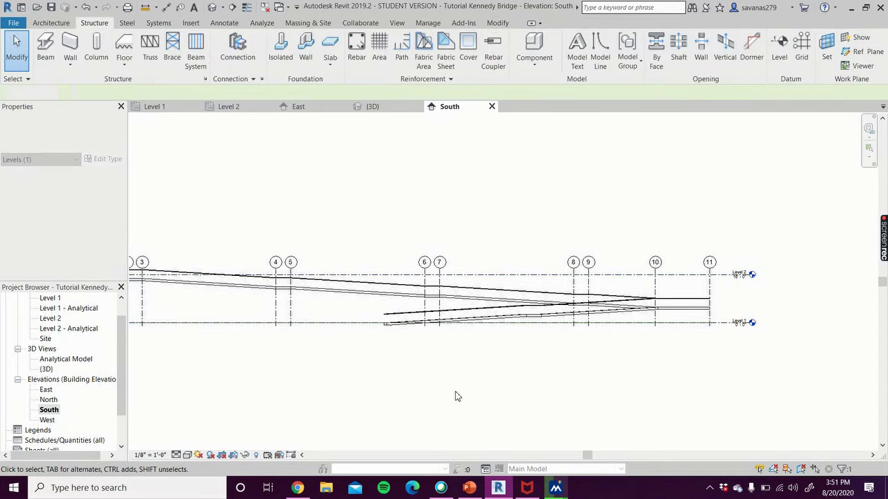
Extend the opposite ends of both level lines beyond the far end of the ramp structure before grid 1.
scroll(416, 388, down, 2)
middle_drag(363, 382, 587, 382)
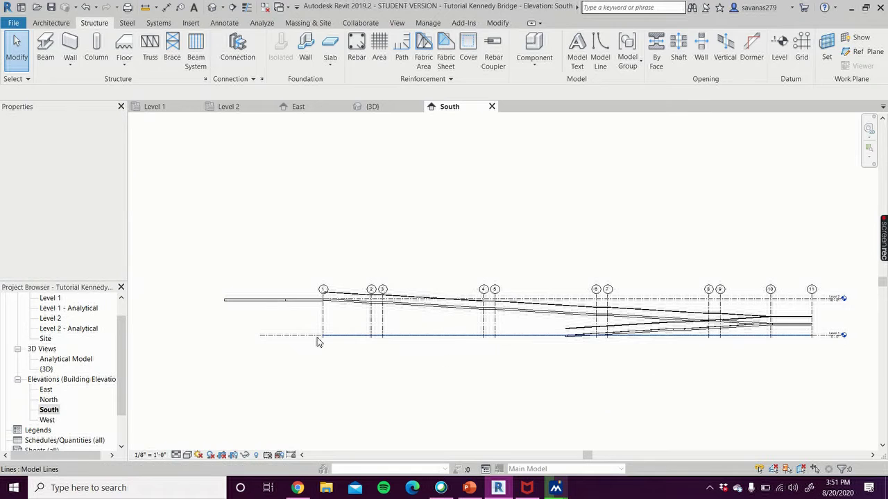
click(287, 336)
drag(211, 336, 189, 336)
click(425, 381)
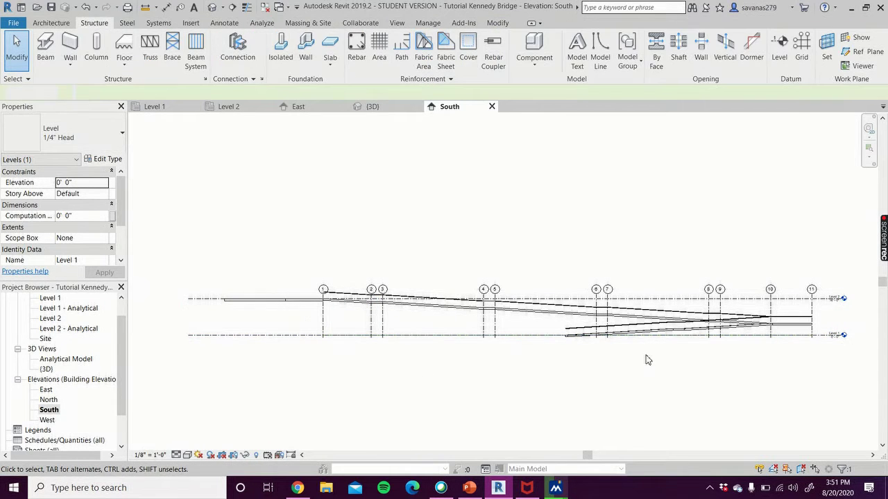
Examine the flat landings and sloped runs of the ramps between grids 6 and 11 relative to the existing levels.
middle_drag(756, 360, 575, 377)
scroll(568, 371, up, 3)
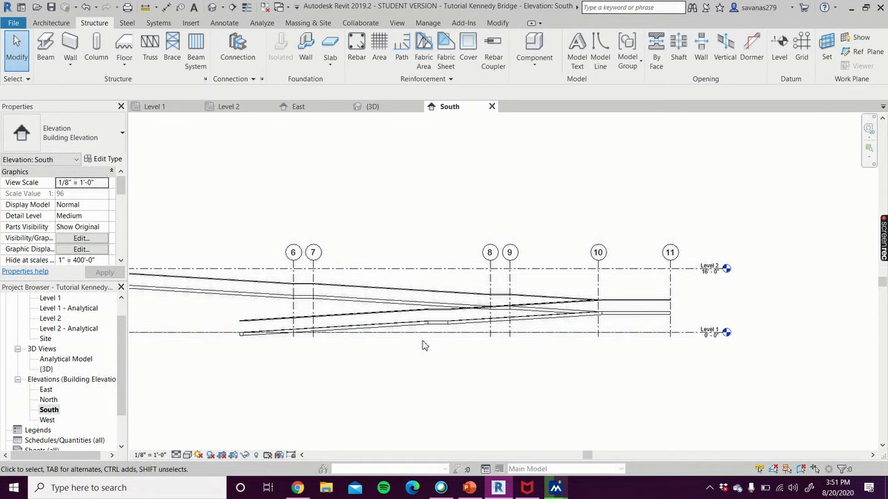
scroll(423, 344, up, 3)
scroll(444, 321, up, 3)
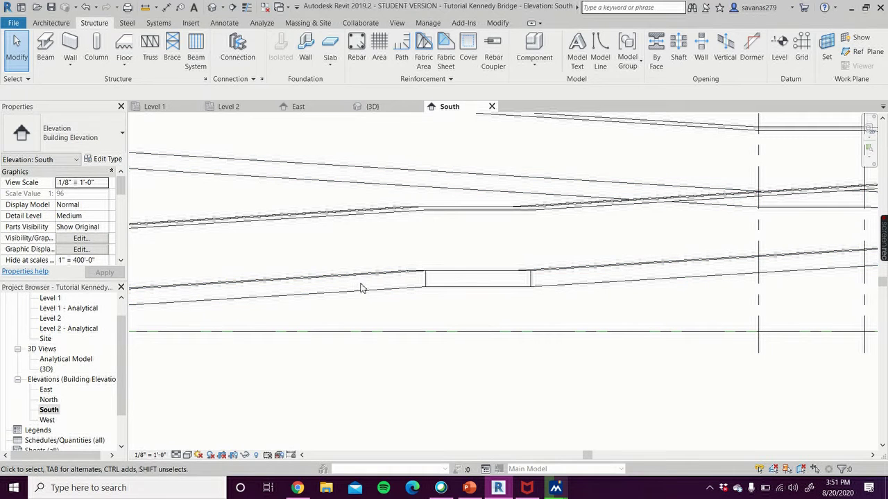
scroll(641, 299, down, 2)
middle_drag(645, 300, 73, 344)
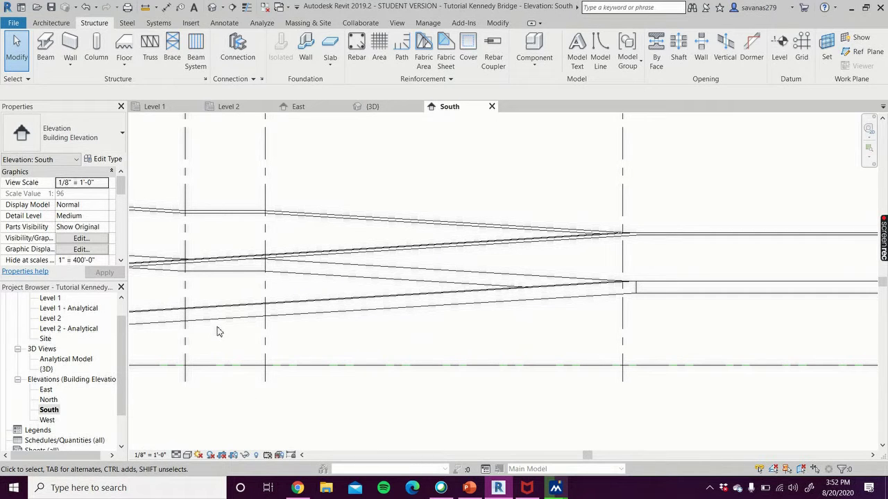
scroll(329, 362, down, 1)
scroll(328, 363, down, 4)
middle_drag(323, 412, 487, 414)
scroll(487, 414, down, 3)
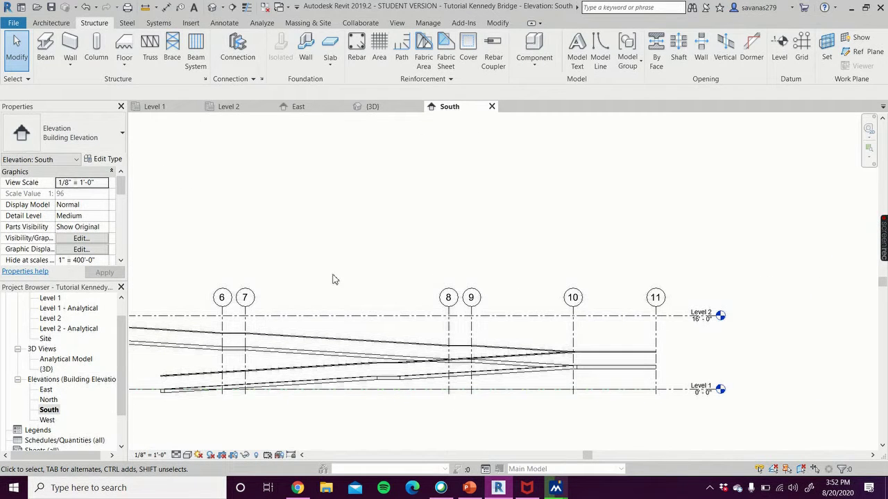
Copy Level 1 vertically up to the underside of the lower ramp's flat landing between grids 7 and 8.
click(680, 392)
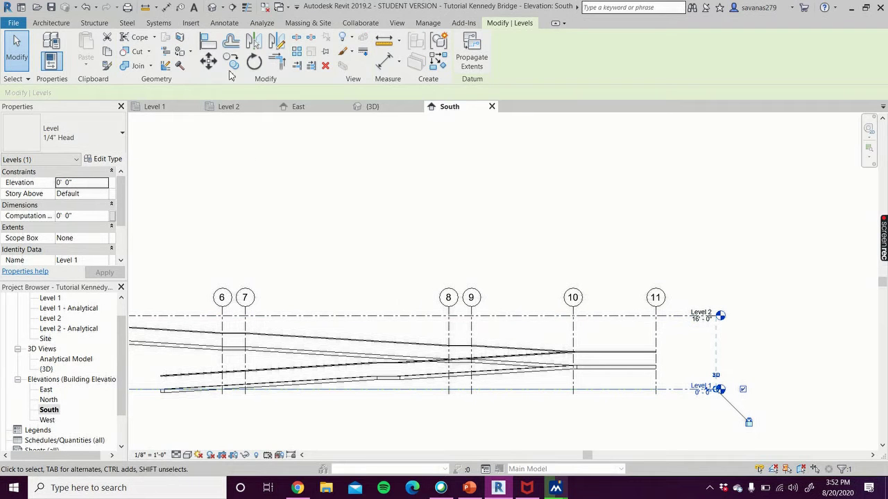
click(232, 62)
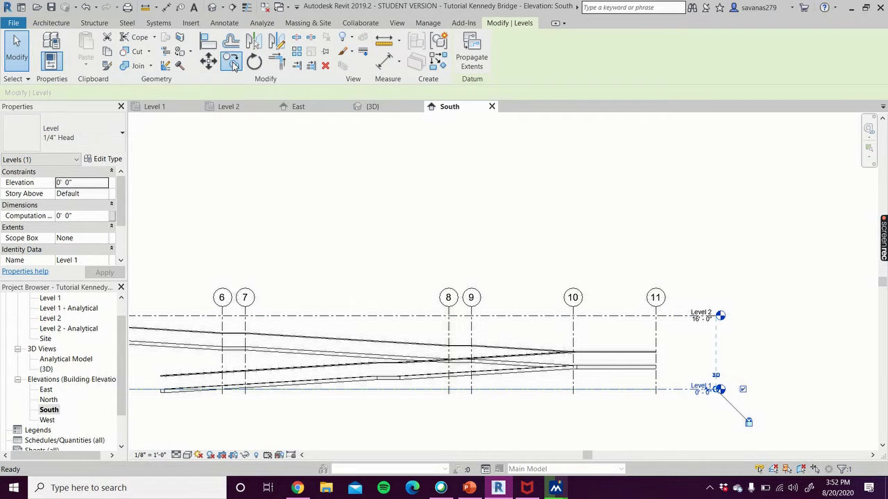
scroll(226, 420, up, 4)
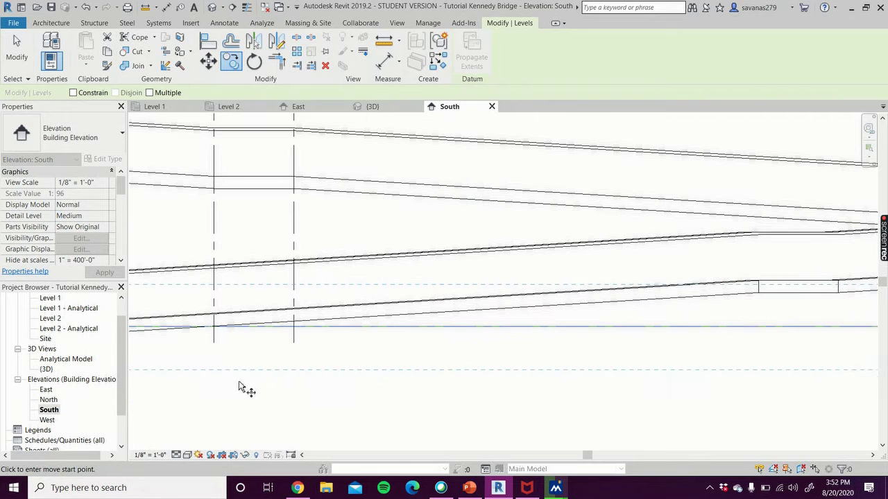
scroll(776, 335, down, 1)
mouse_move(776, 335)
middle_down()
mouse_move(666, 367)
mouse_move(387, 420)
middle_up()
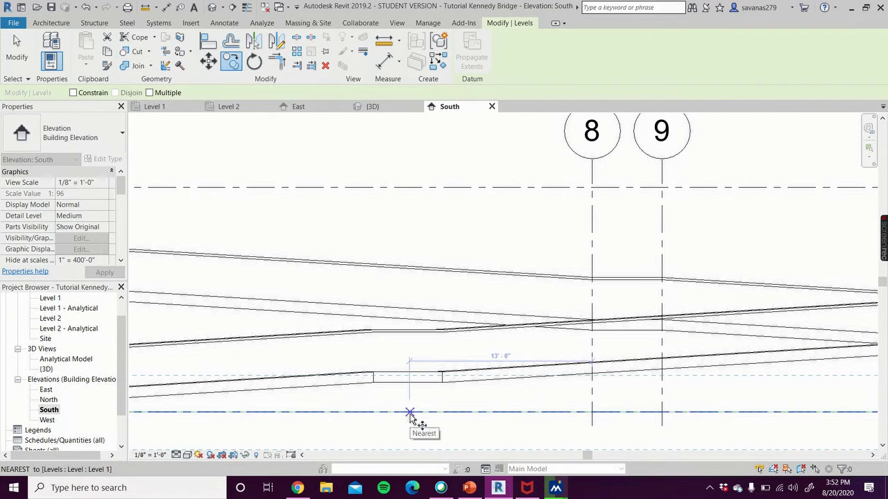
click(409, 414)
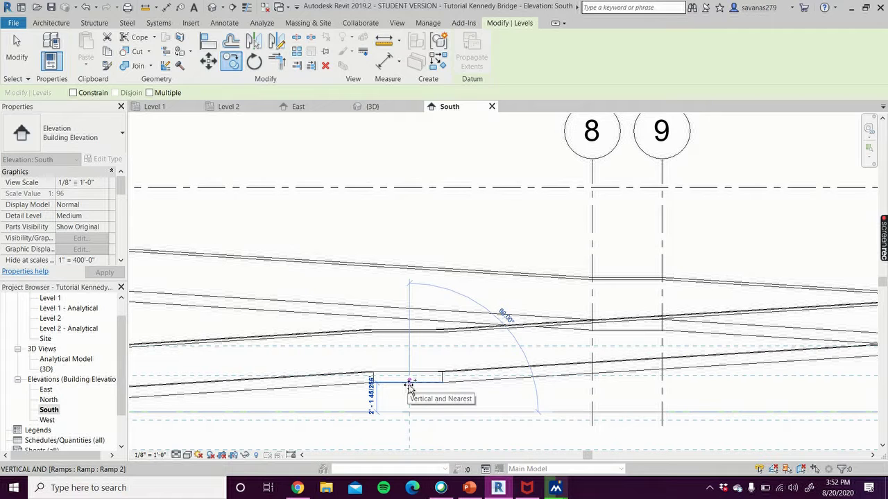
click(410, 382)
scroll(476, 406, down, 3)
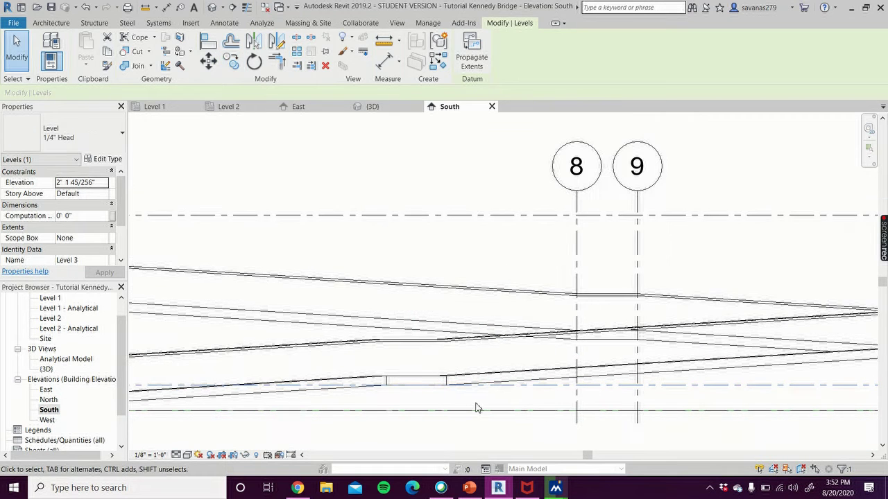
middle_drag(479, 411, 234, 402)
click(707, 356)
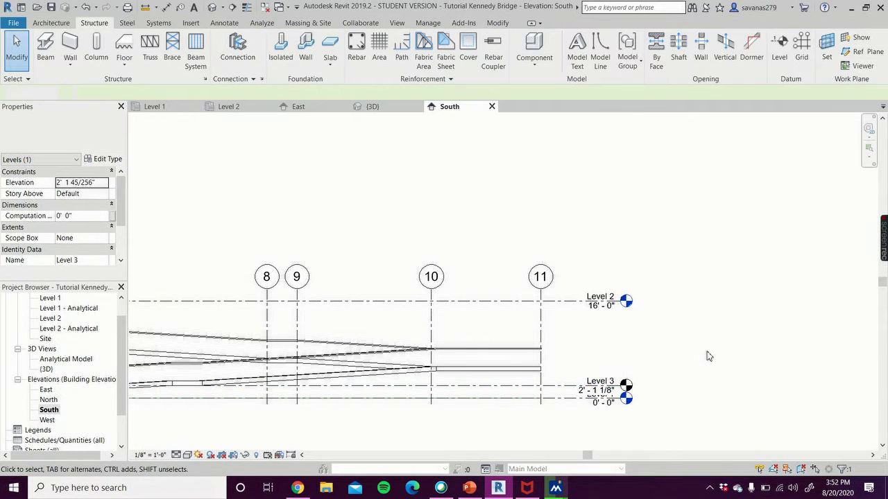
Rename the copied level at the lower ramp's landing as Flat 1.
click(559, 386)
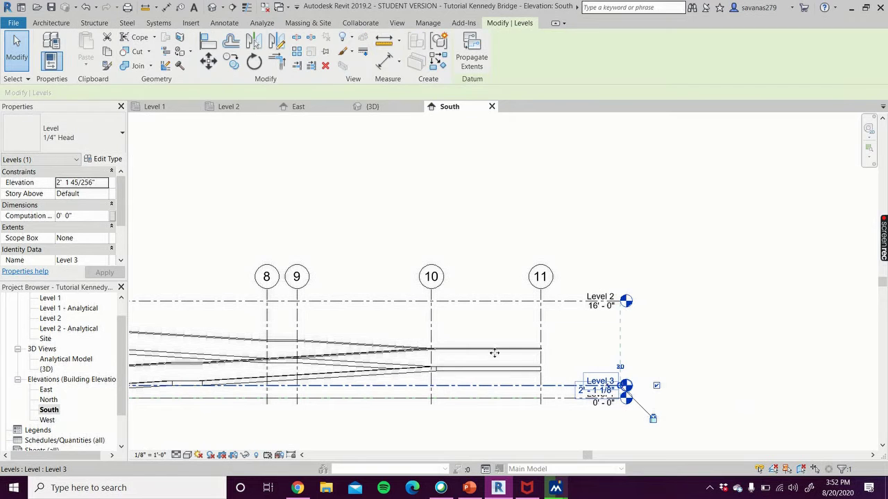
click(85, 261)
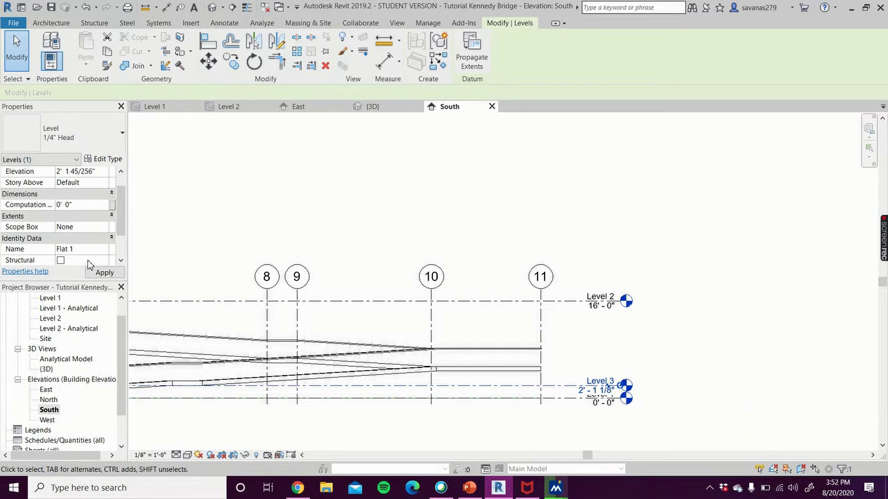
click(106, 272)
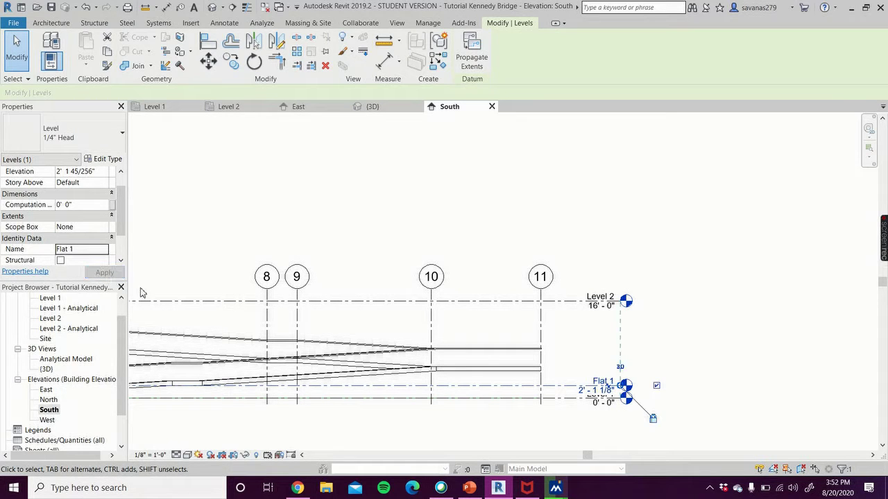
click(464, 434)
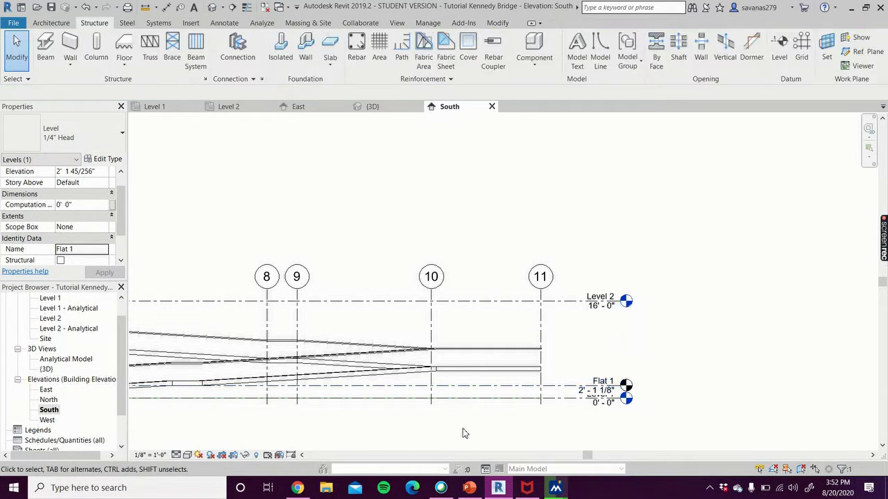
Copy the Flat 1 level vertically up to the underside of the flat ramp section between grids 10 and 11.
click(494, 389)
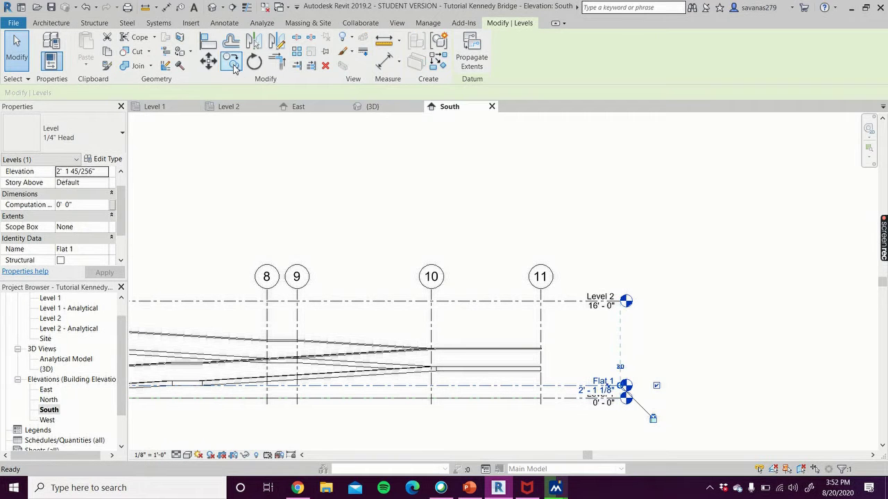
click(232, 63)
scroll(495, 378, up, 4)
click(466, 403)
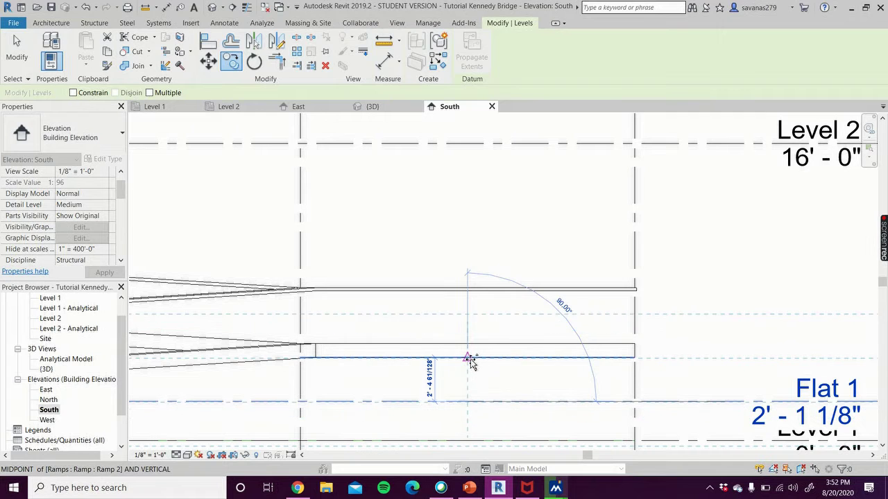
scroll(470, 362, up, 3)
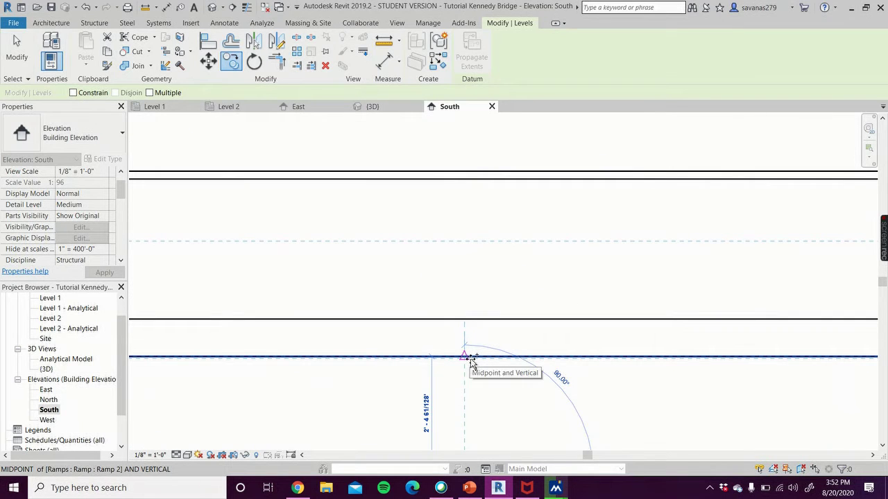
click(471, 362)
scroll(479, 367, up, 3)
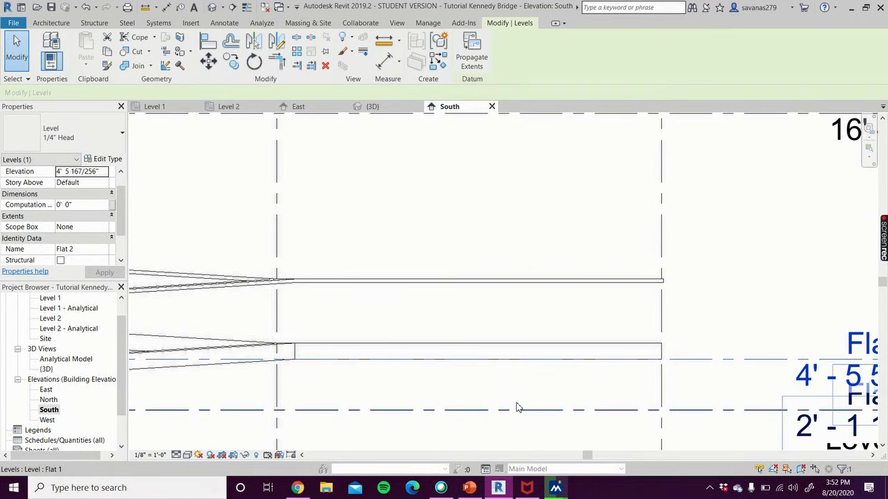
scroll(516, 406, down, 3)
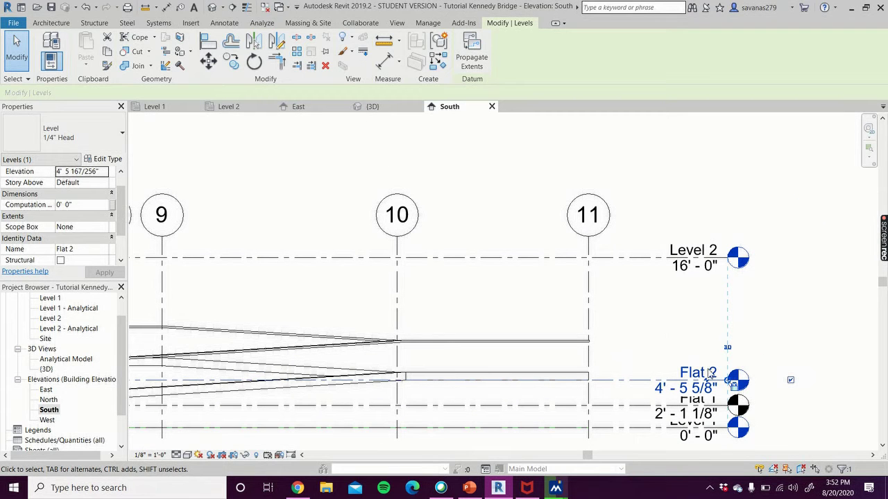
scroll(644, 336, down, 2)
middle_drag(722, 347, 839, 344)
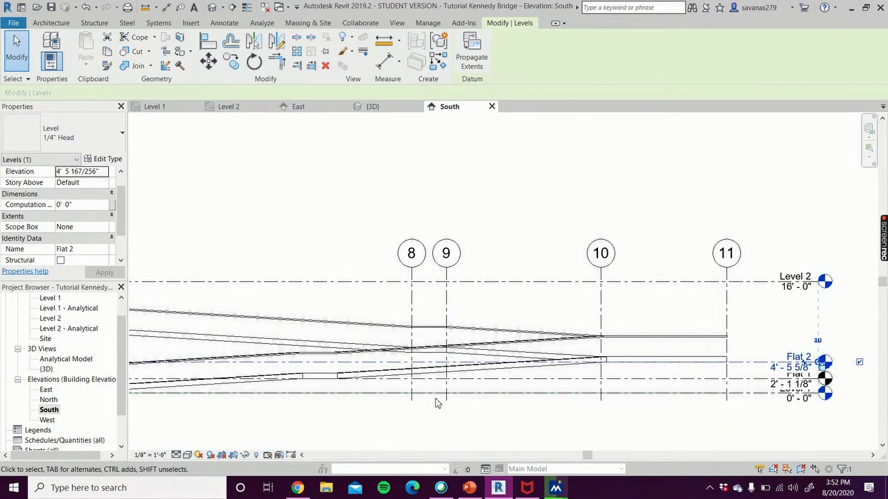
click(396, 422)
Copy the Flat 2 level vertically up to the underside of the ramp landing between grids 8 and 9.
scroll(349, 420, up, 3)
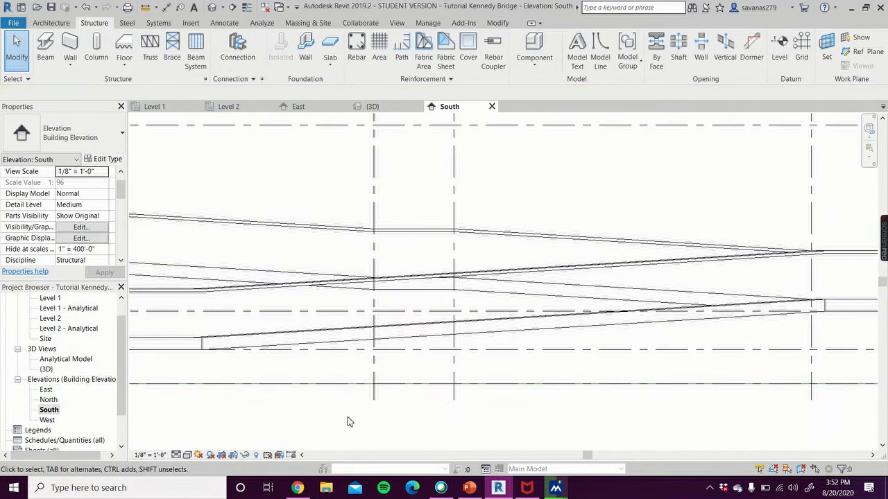
click(354, 314)
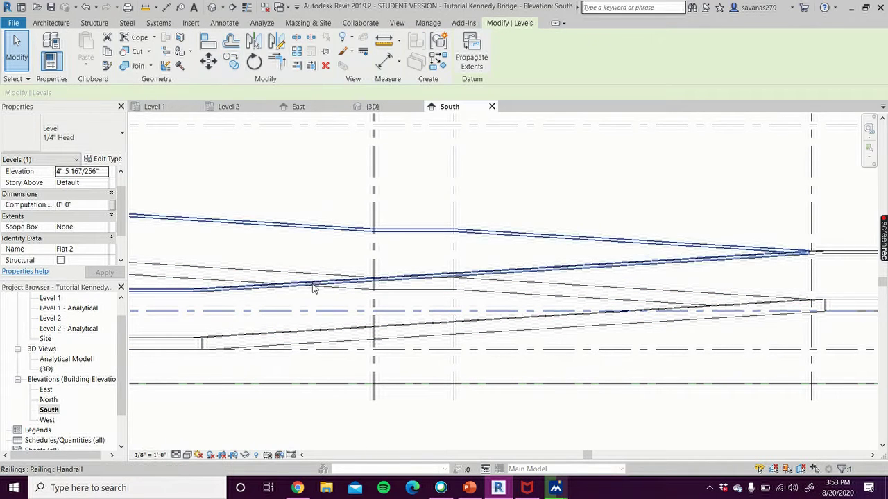
click(231, 61)
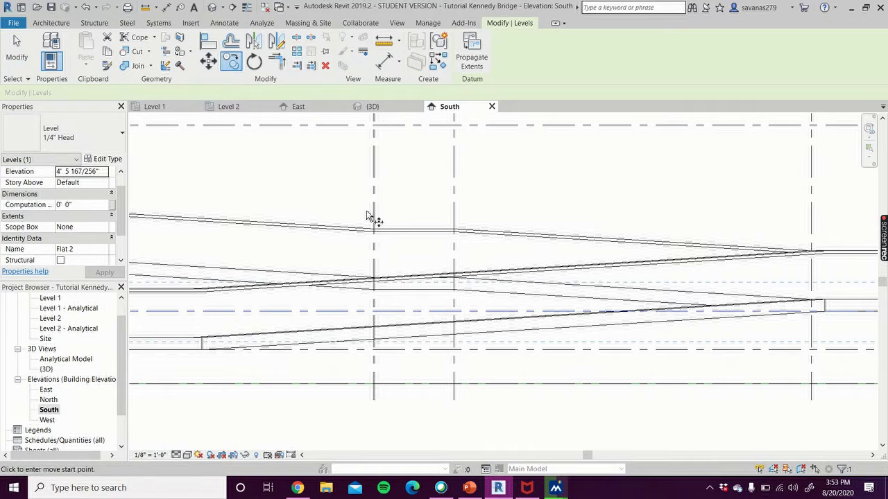
click(412, 313)
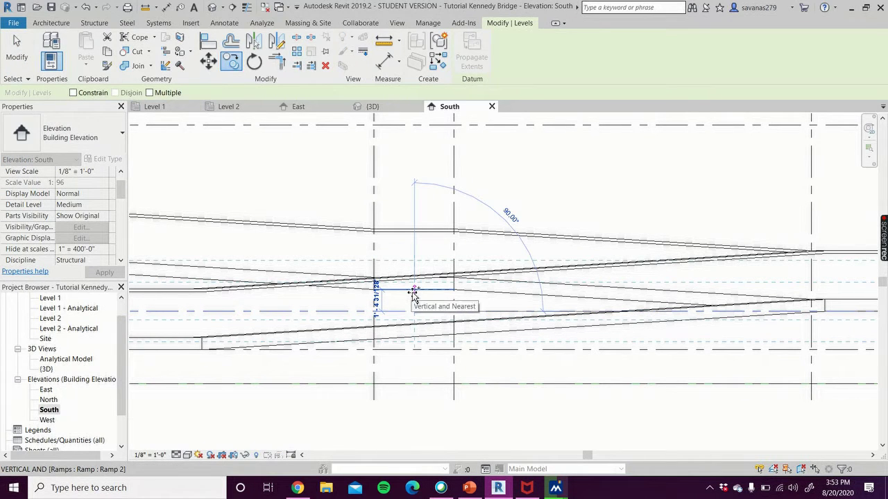
click(413, 291)
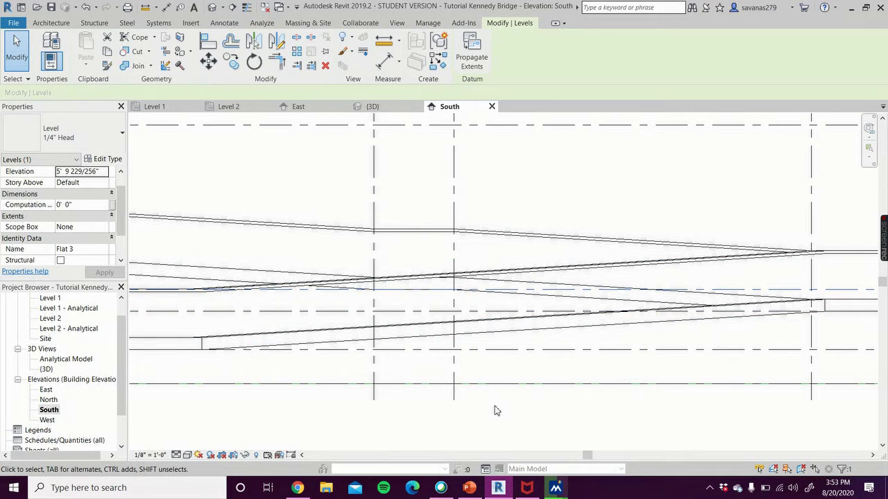
Copy the Flat 3 level vertically up to the underside of the ramp landing between grids 6 and 7.
scroll(496, 411, down, 2)
middle_drag(636, 411, 804, 415)
middle_drag(445, 436, 694, 440)
scroll(322, 340, up, 2)
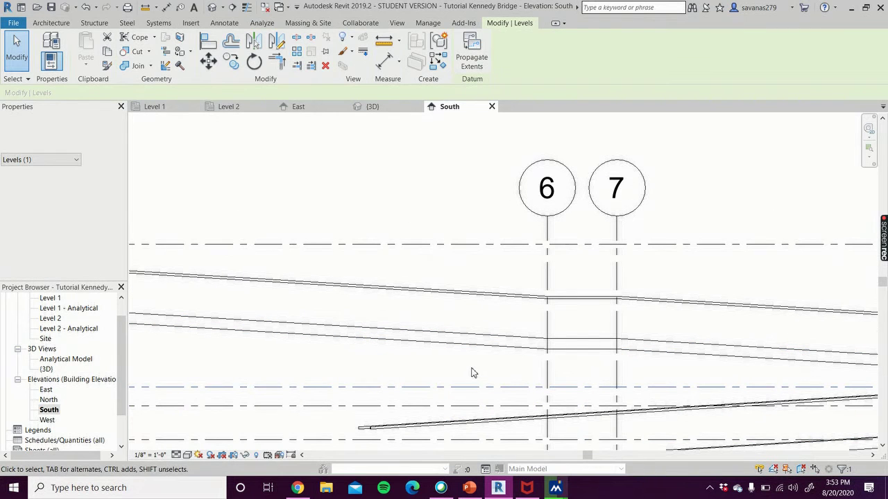
click(231, 67)
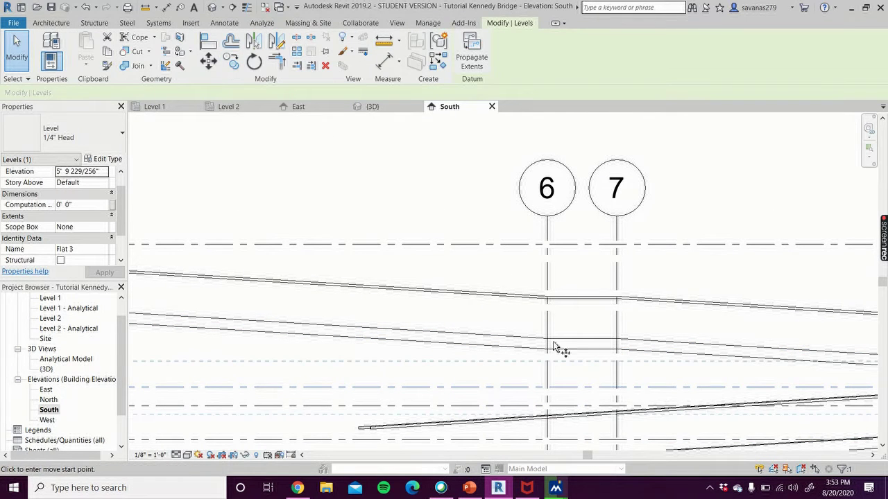
click(582, 386)
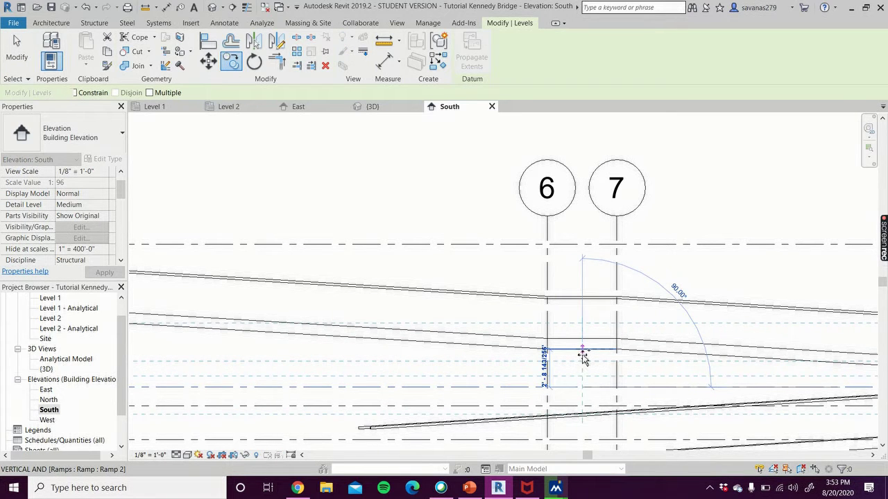
click(581, 355)
Copy the Flat 4 level vertically up to the underside of the ramp landing between grids 4 and 5.
scroll(432, 372, down, 3)
middle_drag(472, 378, 747, 382)
scroll(422, 346, up, 3)
click(463, 385)
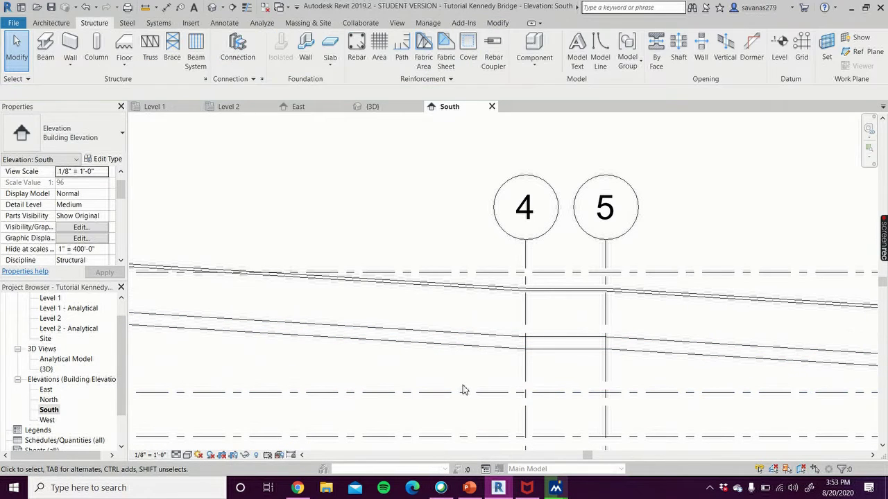
click(466, 394)
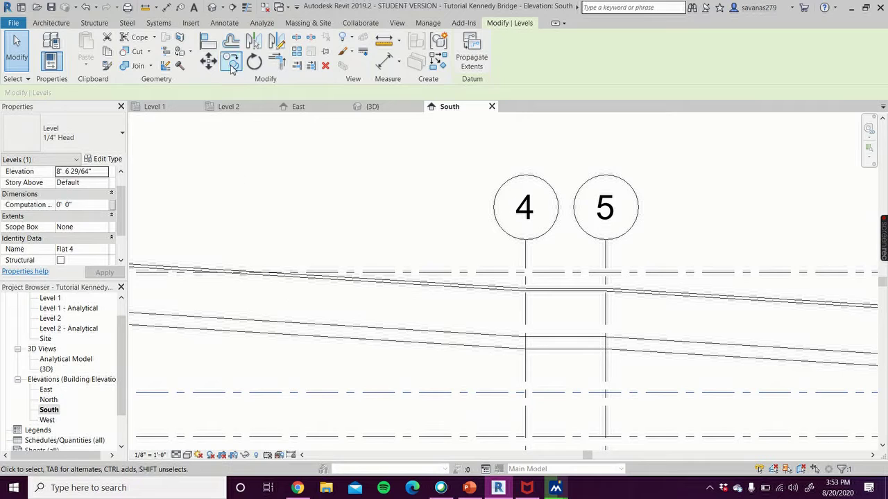
click(231, 63)
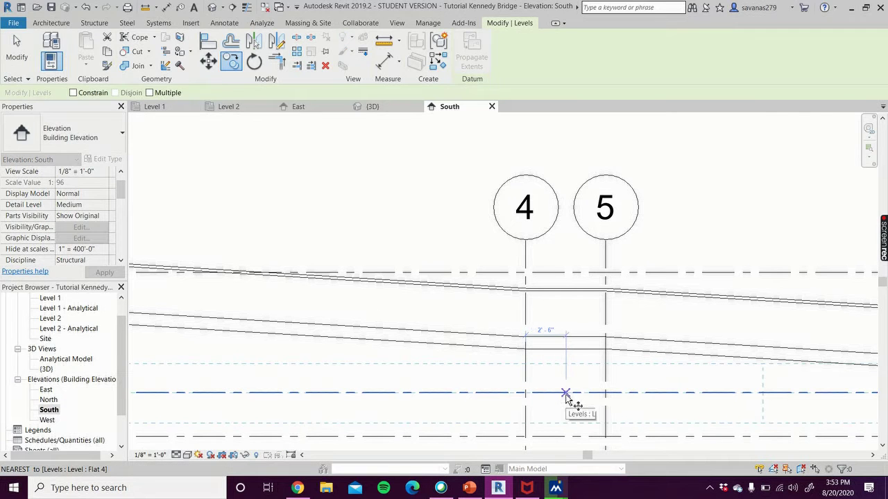
click(565, 355)
Copy the Flat 5 level vertically up to the underside of the ramp landing between grids 2 and 3.
scroll(410, 377, down, 2)
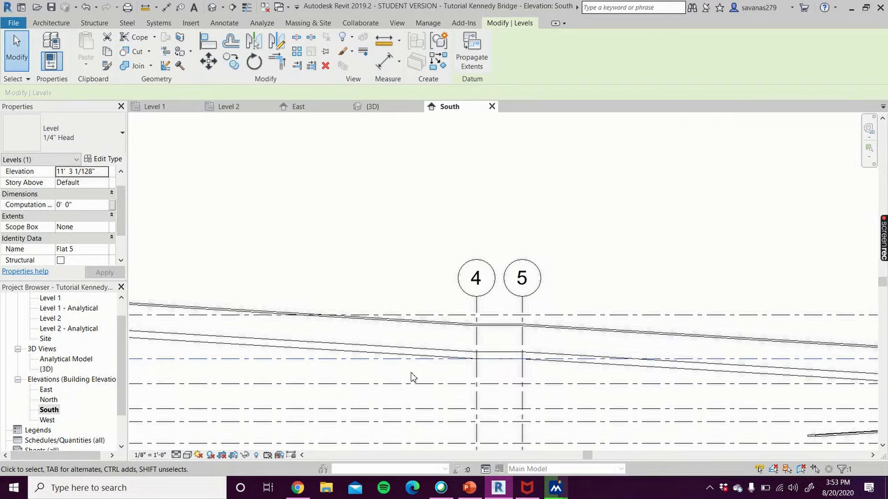
scroll(410, 380, down, 1)
middle_drag(409, 380, 721, 383)
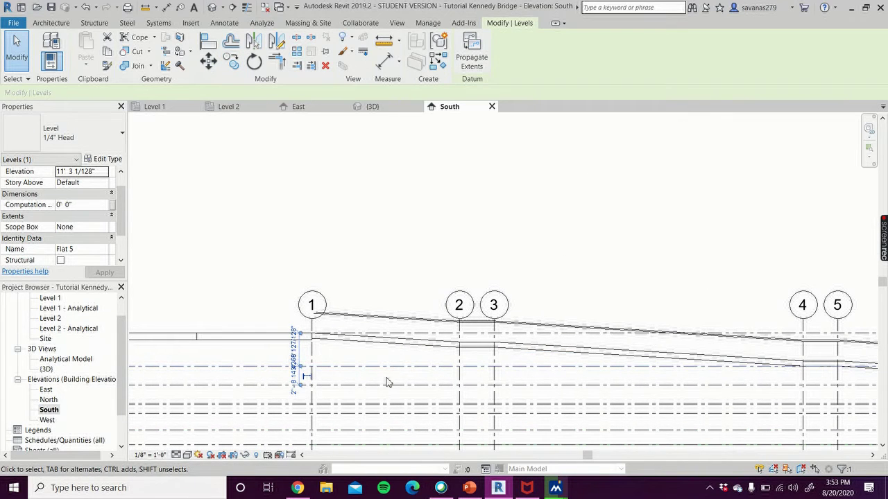
scroll(485, 380, up, 4)
click(289, 324)
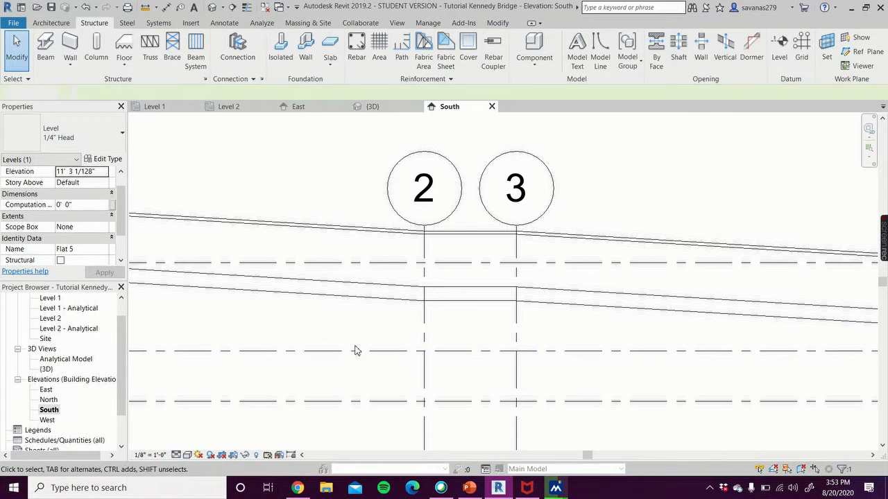
click(360, 351)
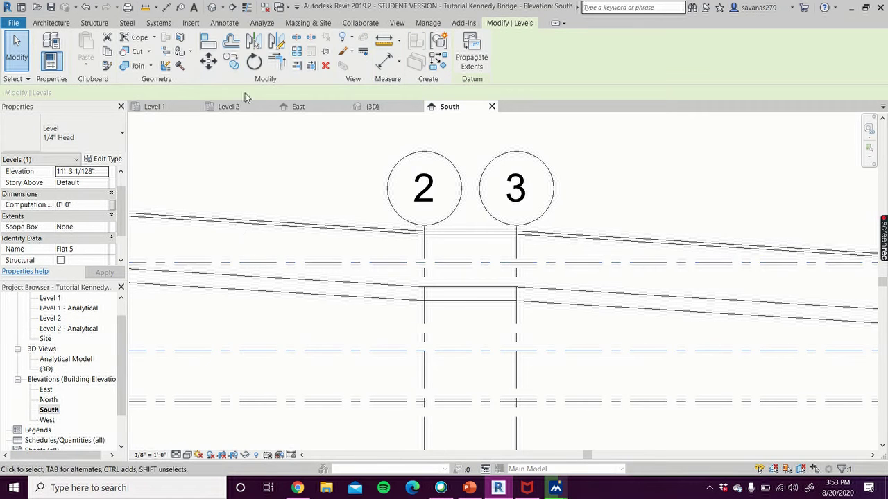
click(232, 62)
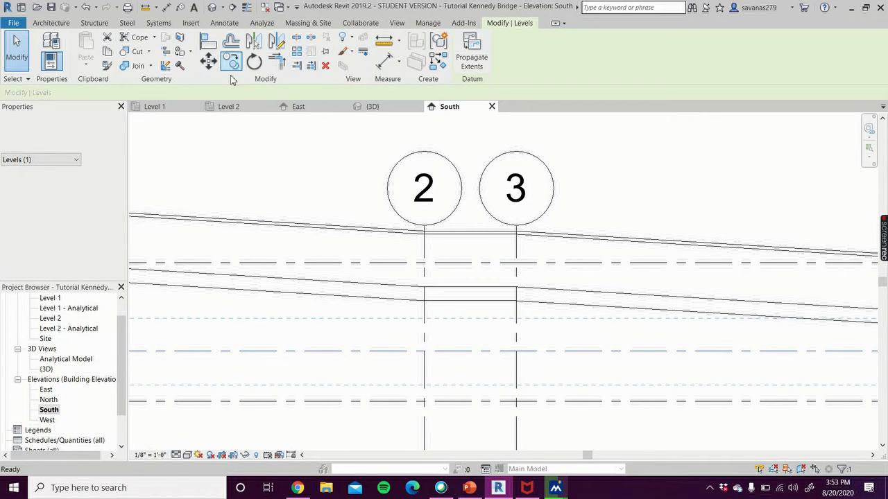
click(469, 352)
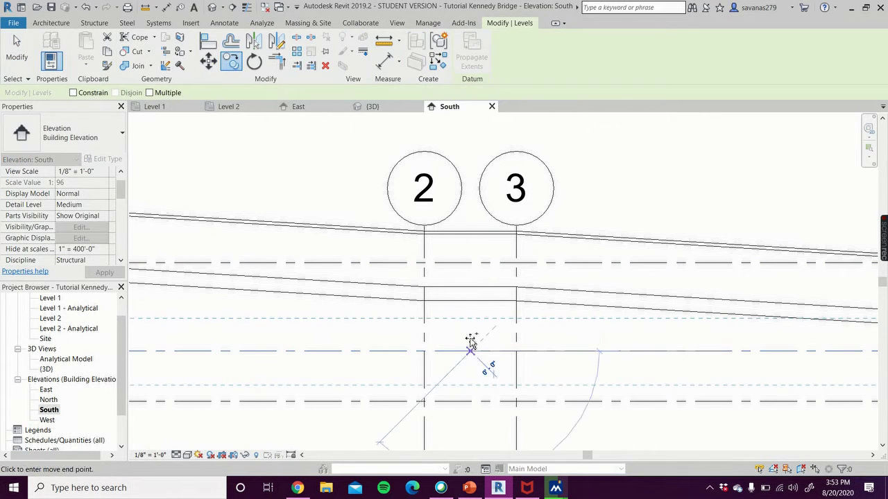
click(470, 306)
scroll(450, 336, down, 4)
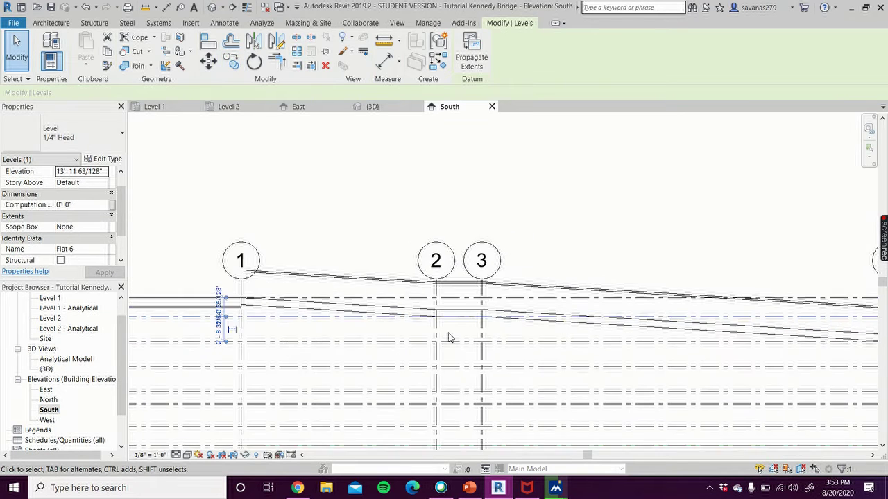
click(270, 231)
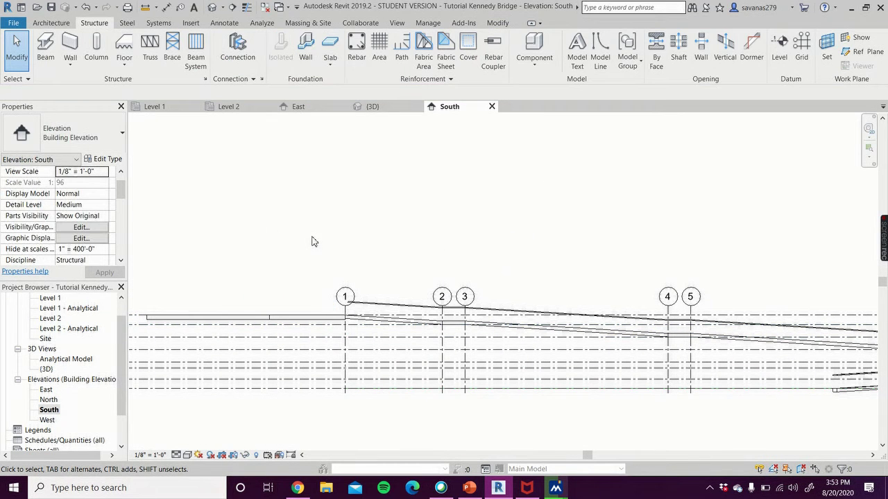
Open the Level 1 structural plan.
scroll(311, 240, down, 2)
mouse_move(311, 240)
middle_down()
mouse_move(333, 258)
mouse_move(310, 255)
middle_up()
scroll(310, 256, down, 1)
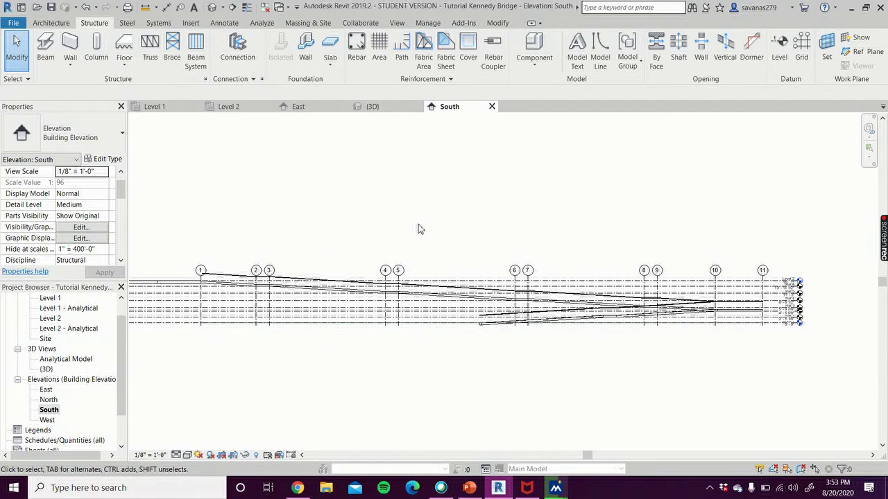
scroll(426, 260, down, 1)
scroll(602, 384, up, 1)
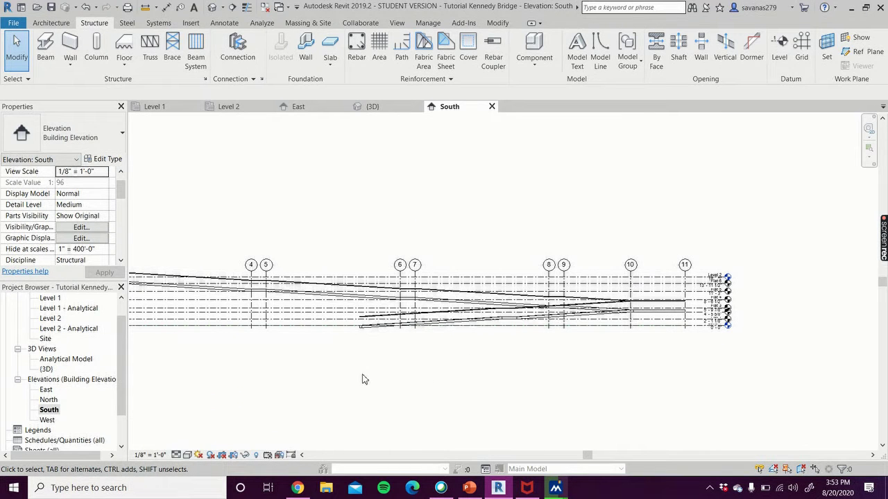
scroll(125, 341, up, 1)
click(47, 321)
double_click(47, 321)
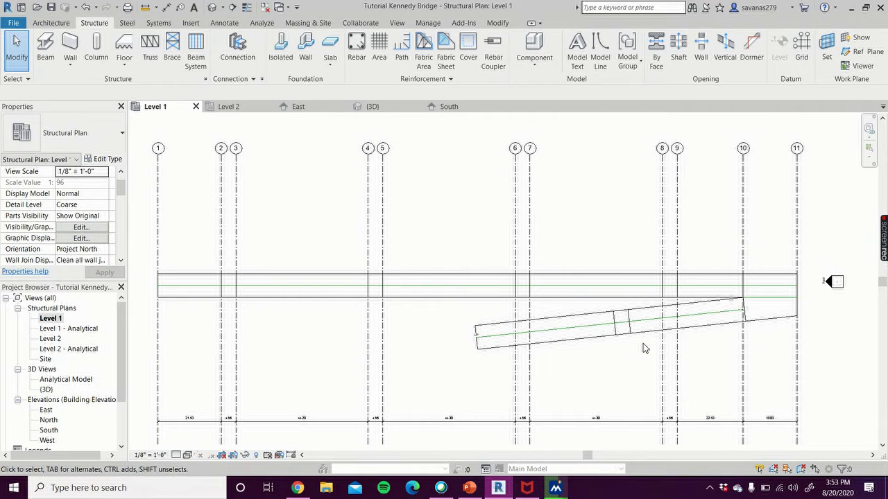
Start placing a structural column and load the Concrete-Round-Column family from the US Imperial library's Structural Columns, Concrete folder.
scroll(655, 323, up, 1)
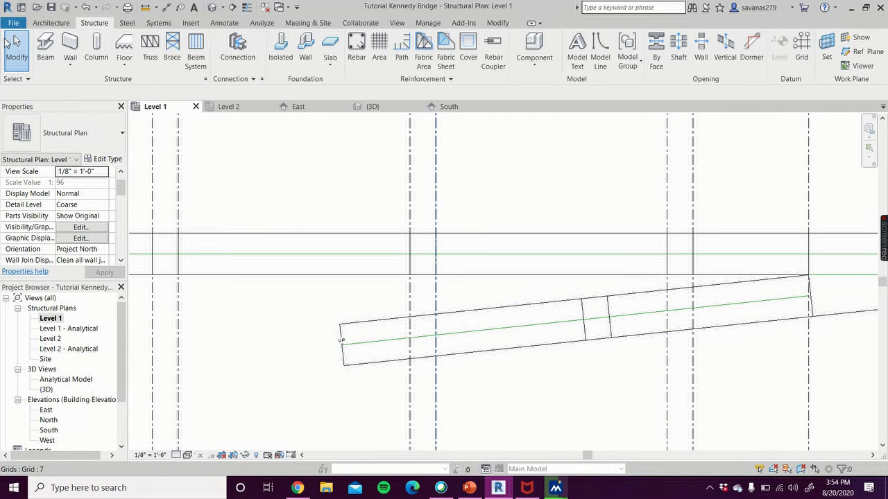
click(98, 54)
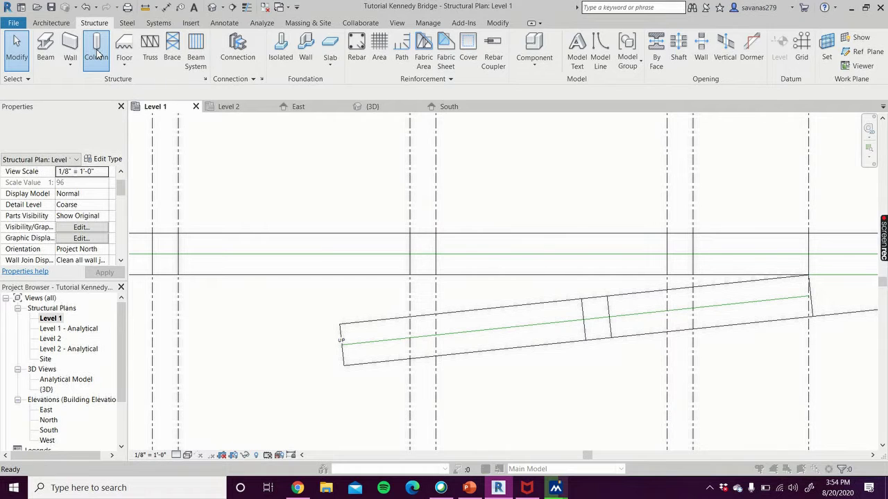
click(378, 220)
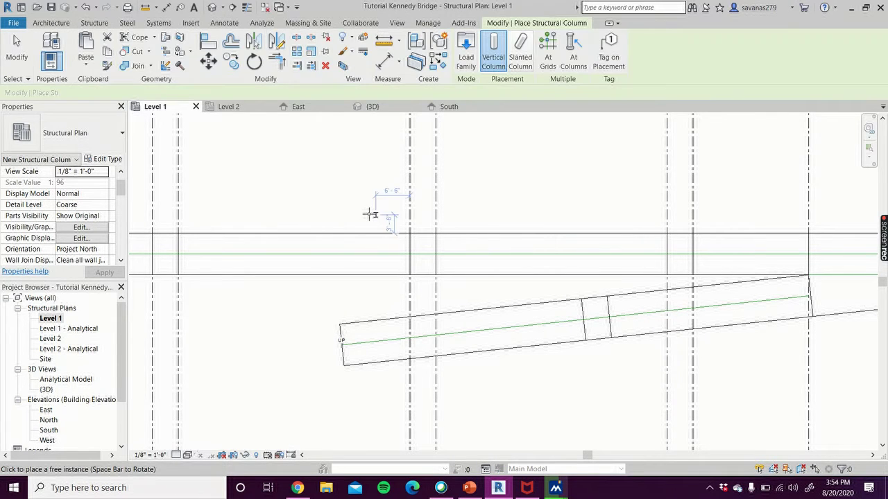
click(104, 141)
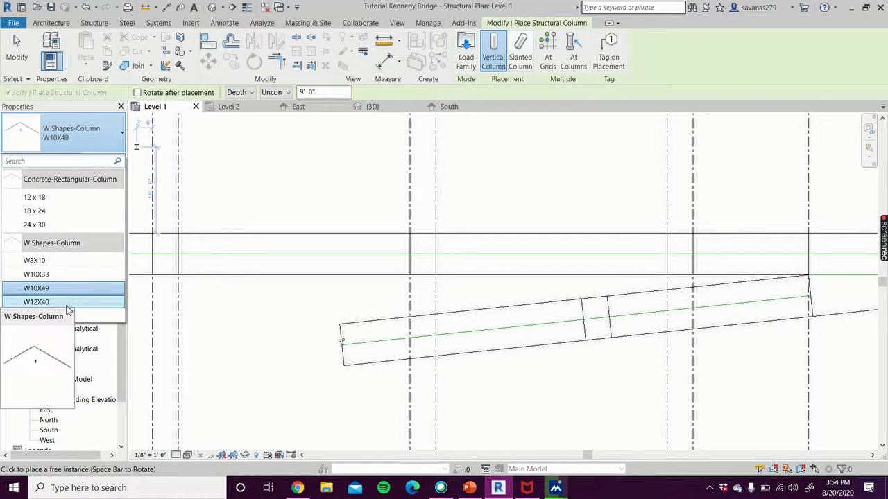
click(106, 140)
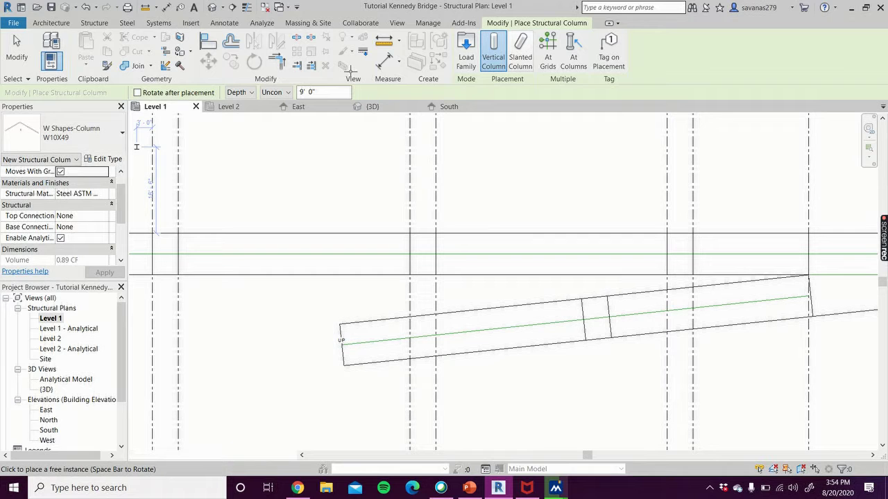
click(466, 50)
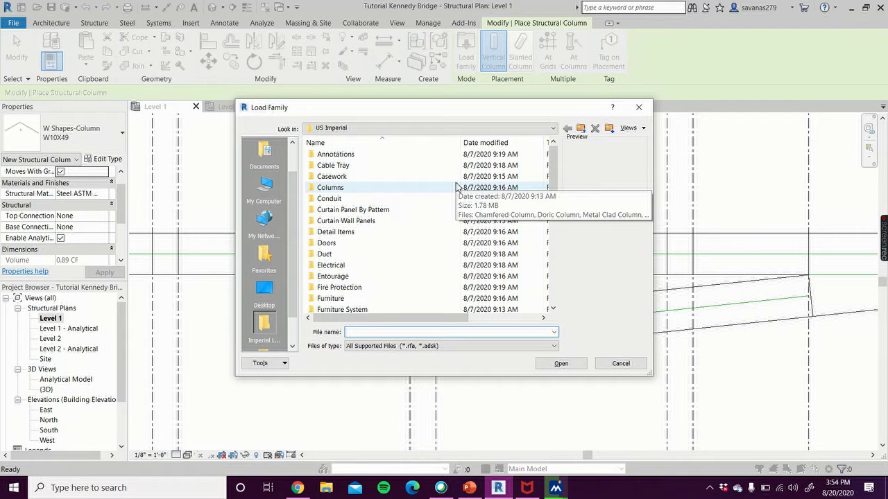
scroll(428, 199, down, 7)
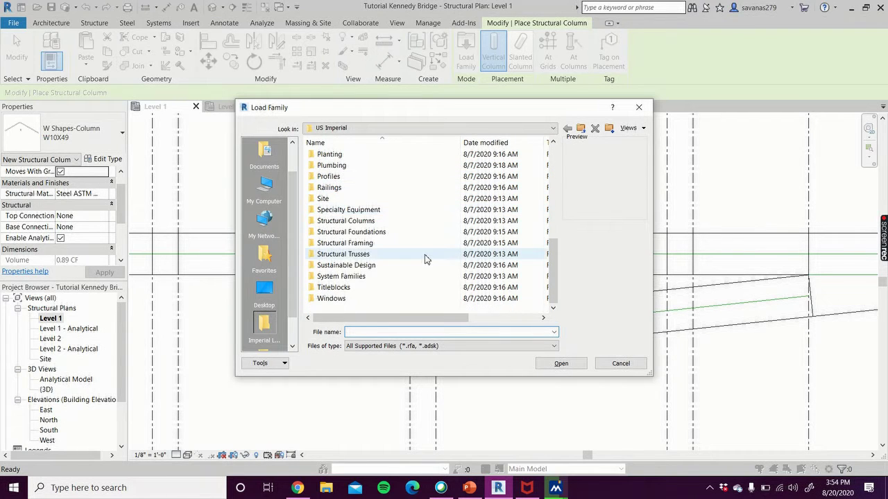
double_click(386, 224)
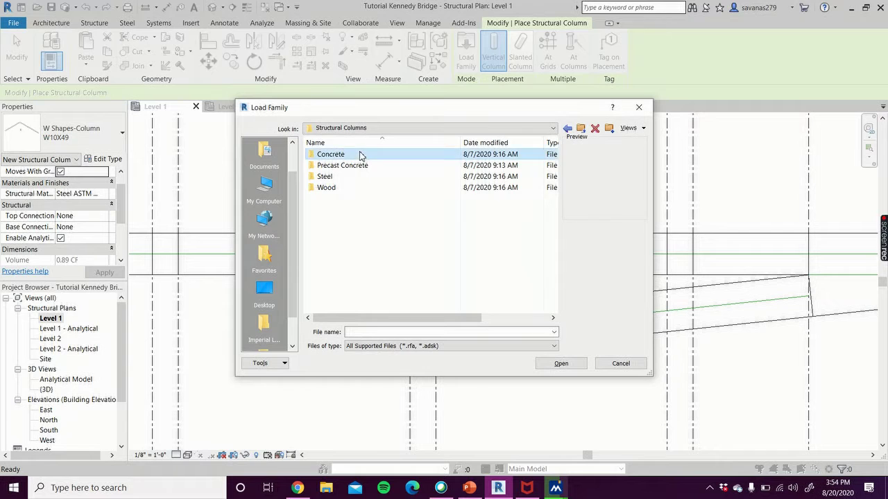
double_click(360, 155)
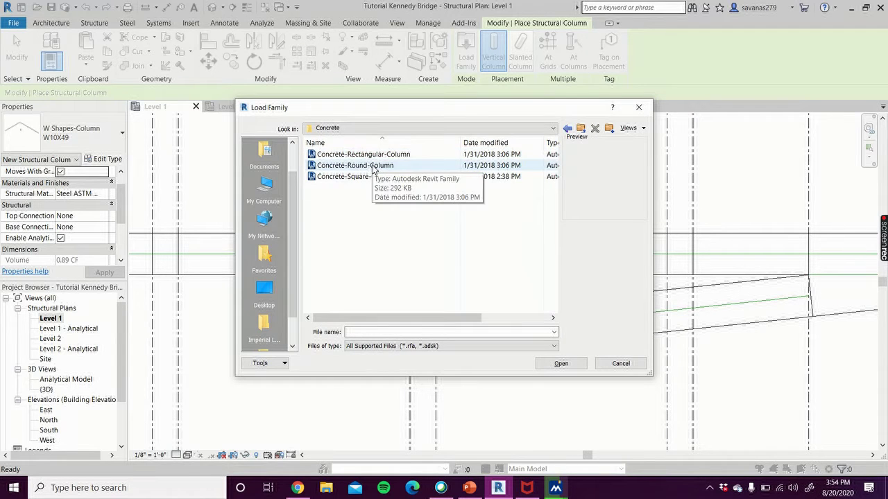
double_click(373, 167)
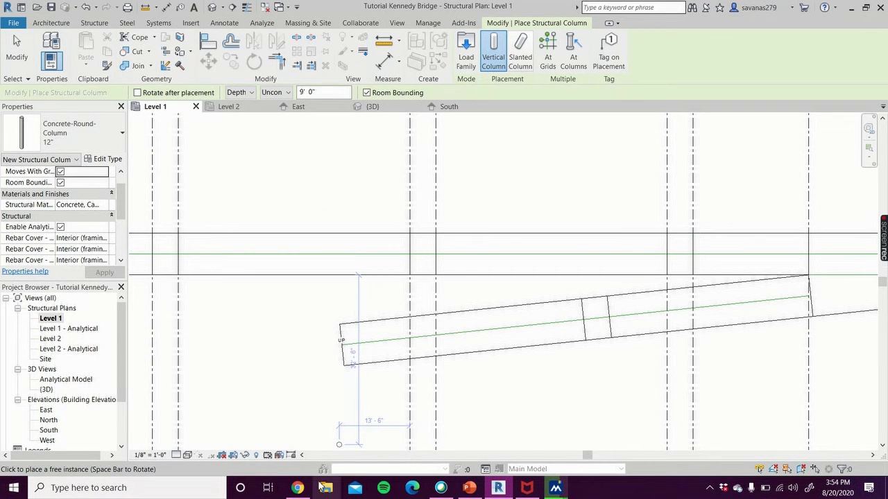
Choose the 18" Concrete-Round-Column type and leave the column command without placing a column.
mouse_move(301, 490)
mouse_move(292, 452)
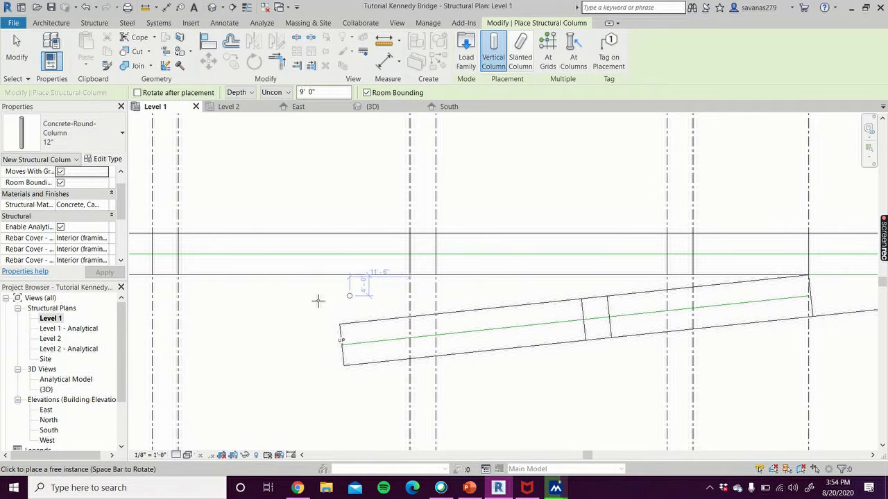
click(83, 134)
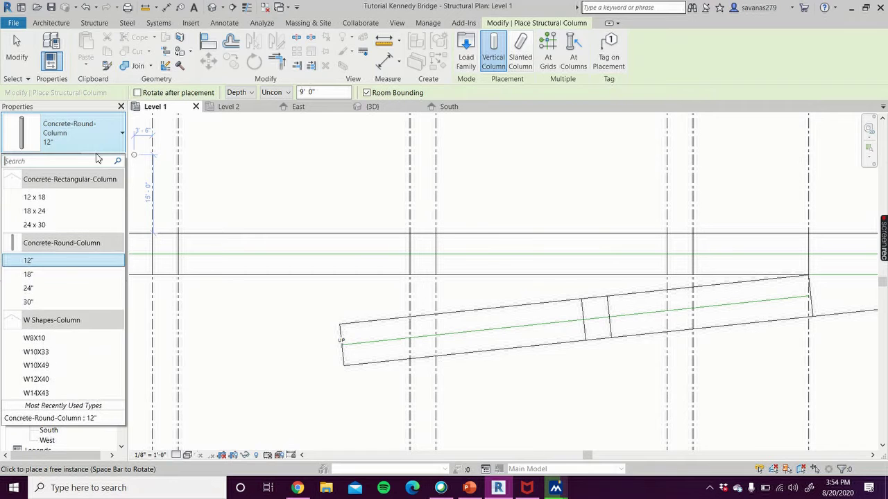
click(78, 275)
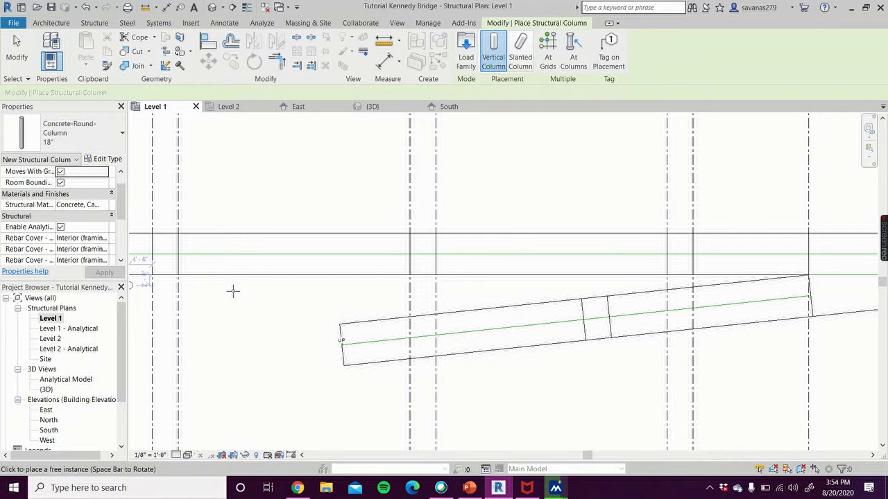
scroll(618, 308, up, 3)
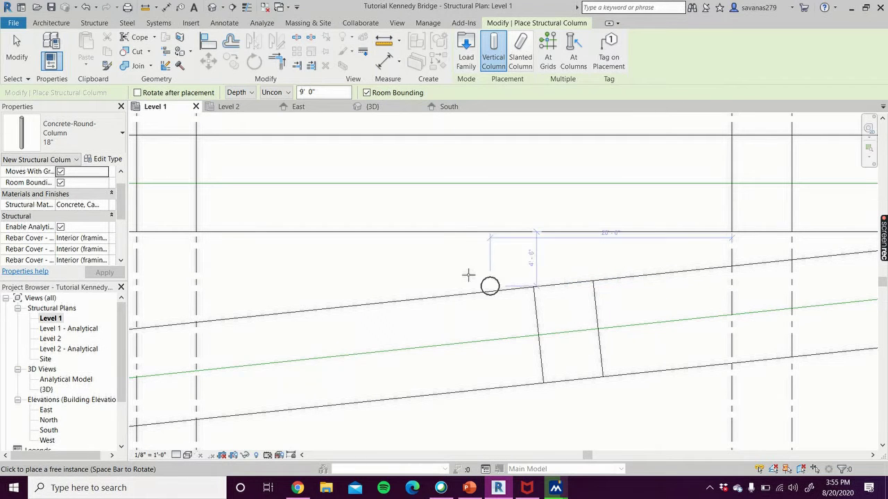
right_click(388, 261)
click(413, 266)
scroll(443, 268, down, 3)
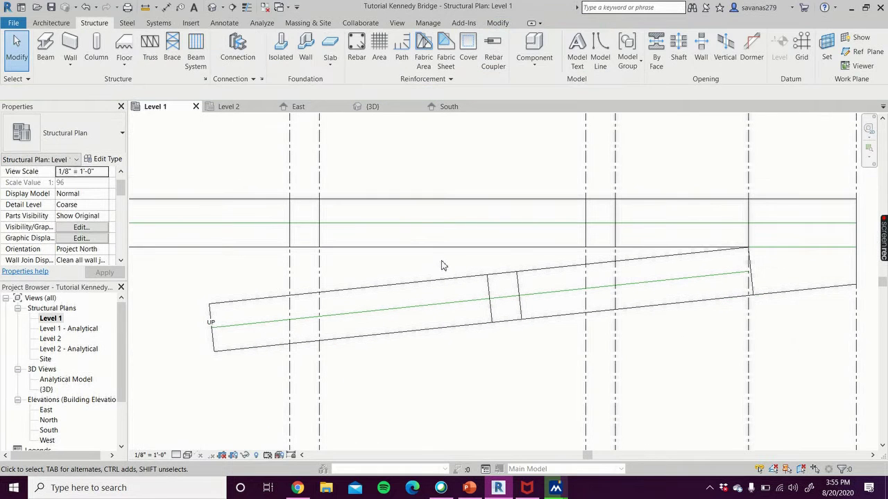
Draw a diagonal model line between opposite corners of the lower angled ramp's flat landing.
click(600, 52)
scroll(511, 266, up, 2)
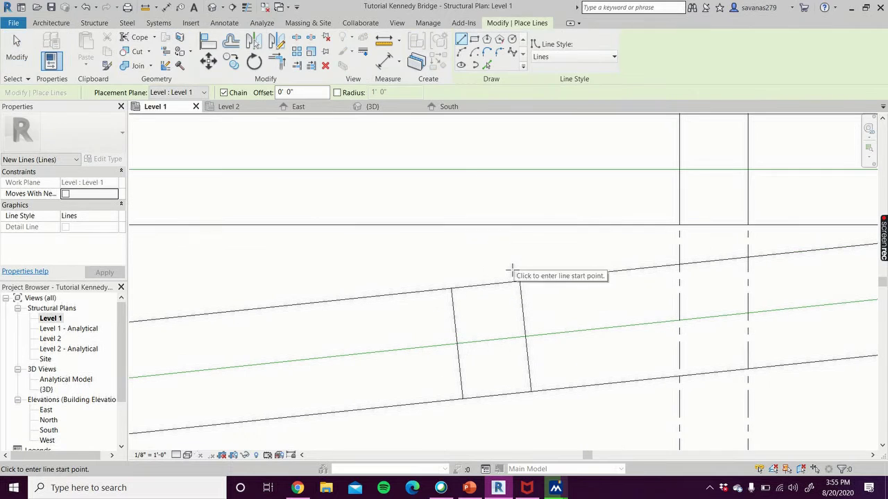
click(451, 287)
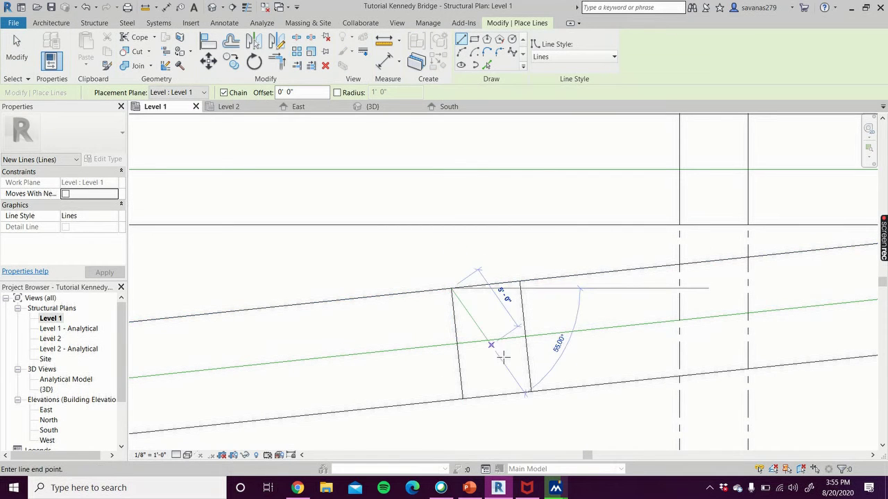
click(530, 391)
key(Escape)
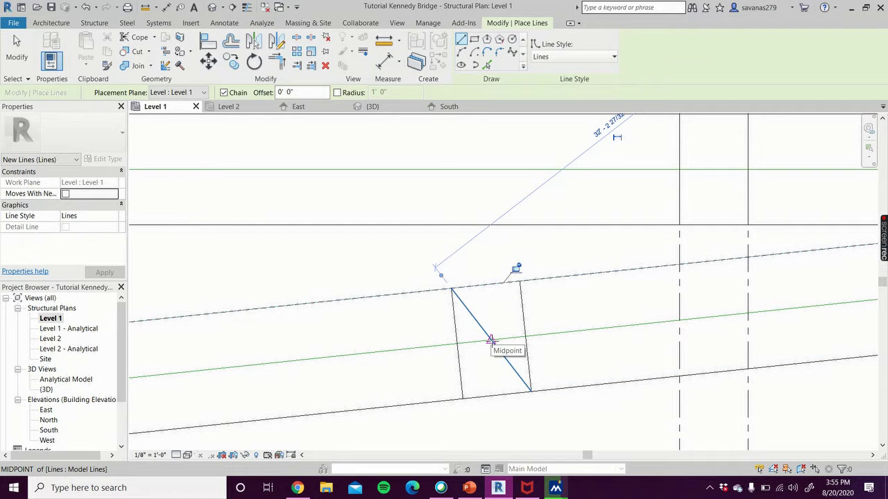
Draw a diagonal model line between opposite corners of the straight ramp's flat landing between grids 8 and 9.
scroll(491, 340, down, 3)
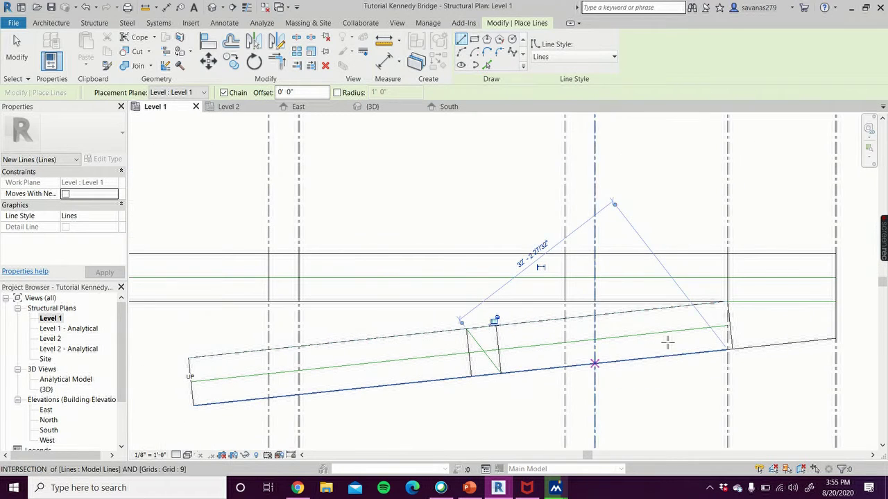
scroll(777, 272, up, 3)
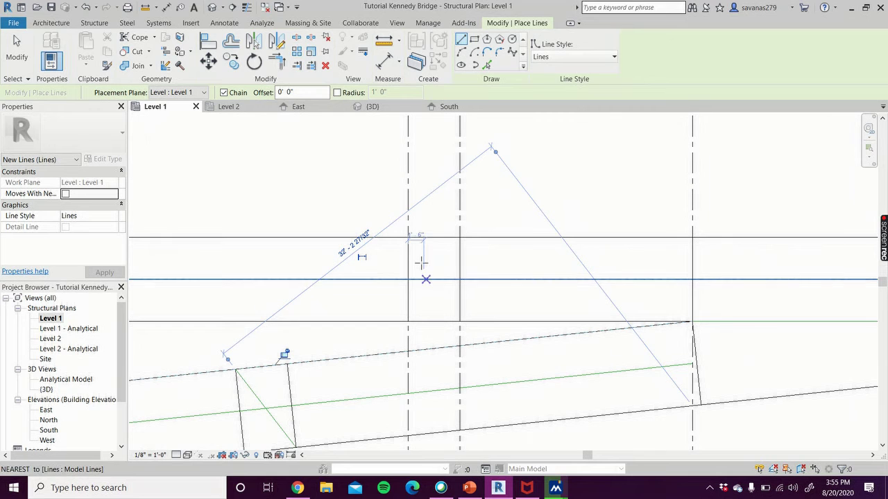
click(407, 238)
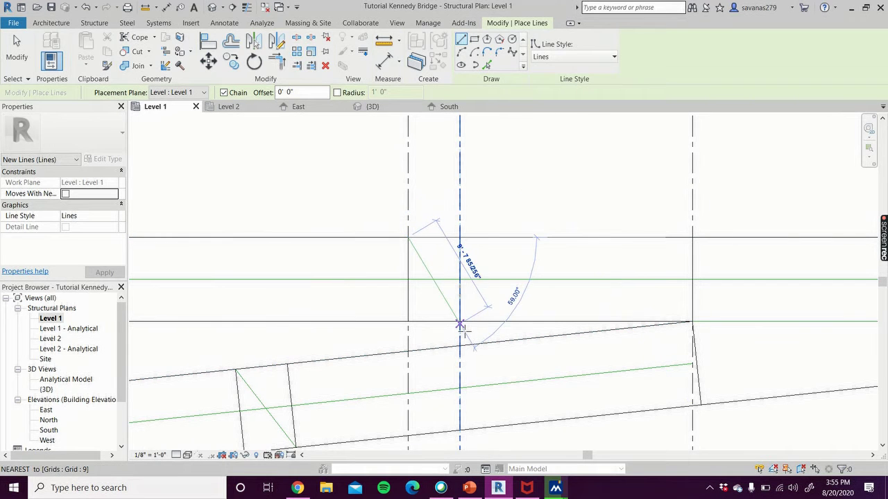
click(459, 321)
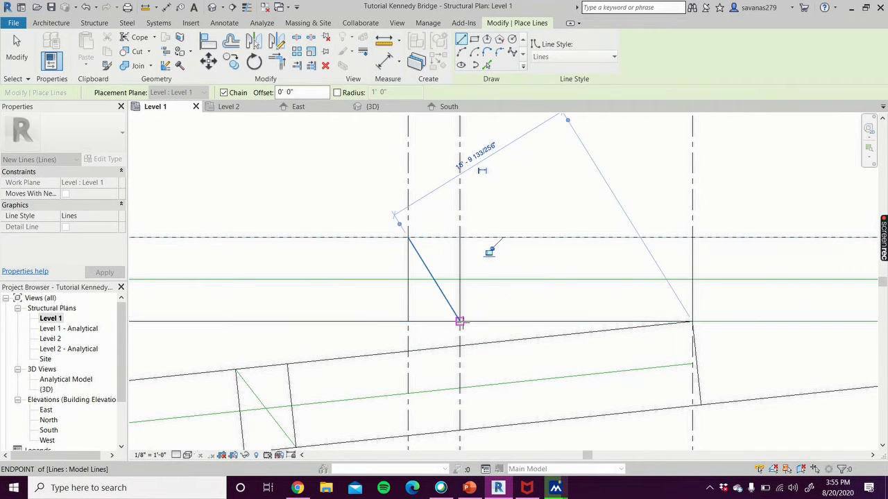
Draw a diagonal model line between opposite corners of the straight ramp's landing between grids 6 and 7.
scroll(271, 347, down, 3)
middle_drag(383, 352, 722, 340)
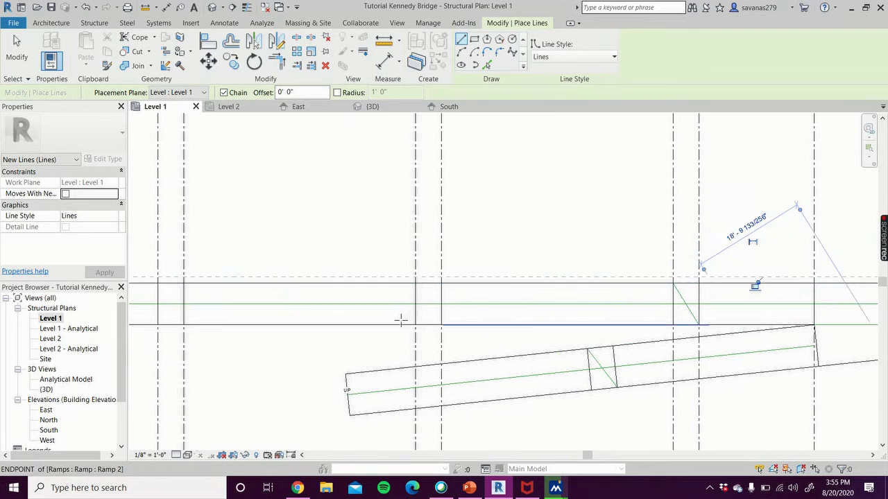
scroll(405, 319, up, 3)
click(422, 245)
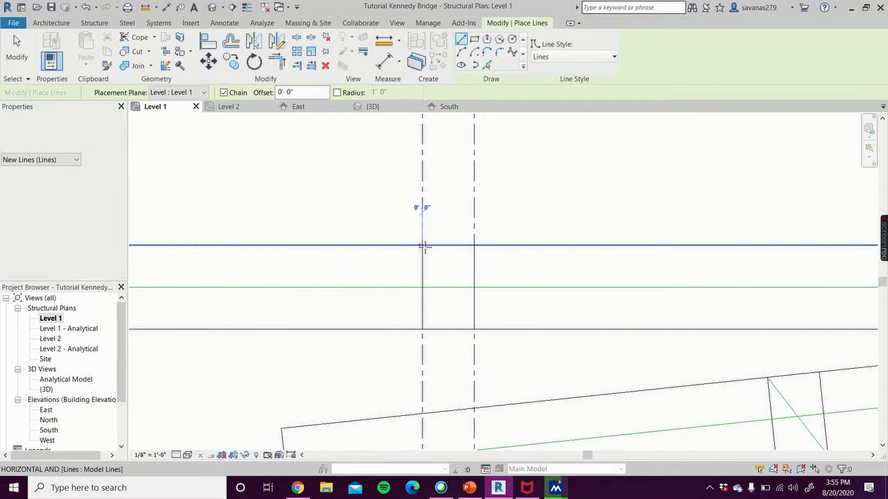
click(474, 329)
key(Escape)
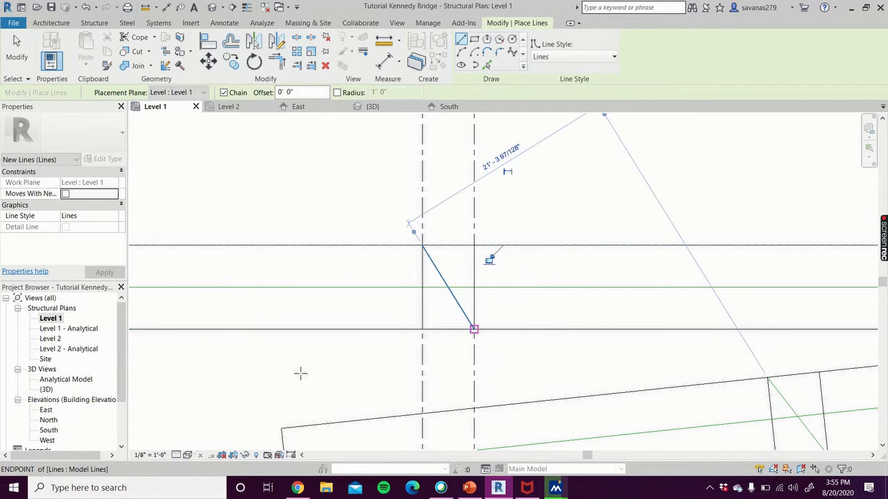
Draw a diagonal model line between opposite corners of the straight ramp's landing between grids 4 and 5.
scroll(281, 380, down, 3)
middle_drag(420, 382, 772, 342)
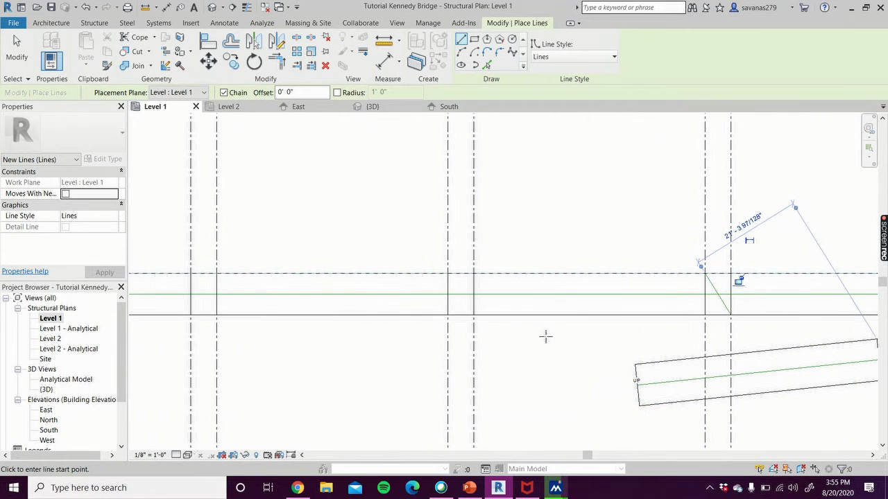
scroll(539, 336, up, 2)
click(403, 243)
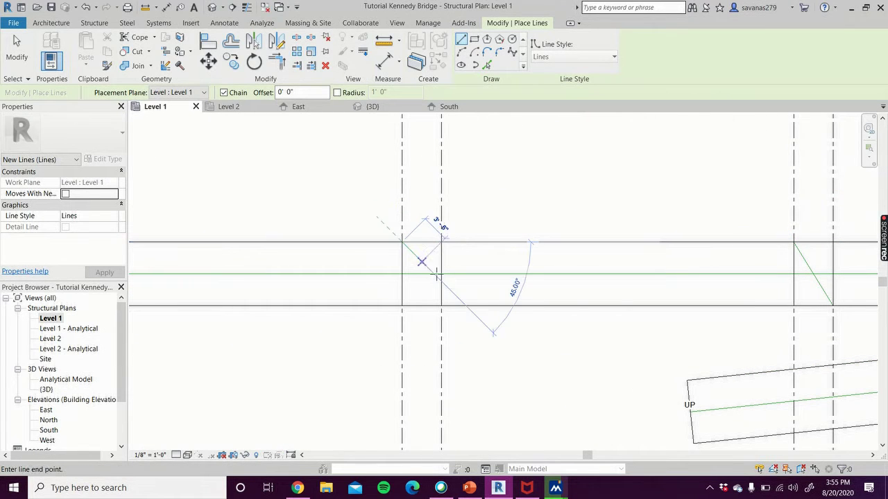
click(443, 306)
key(Escape)
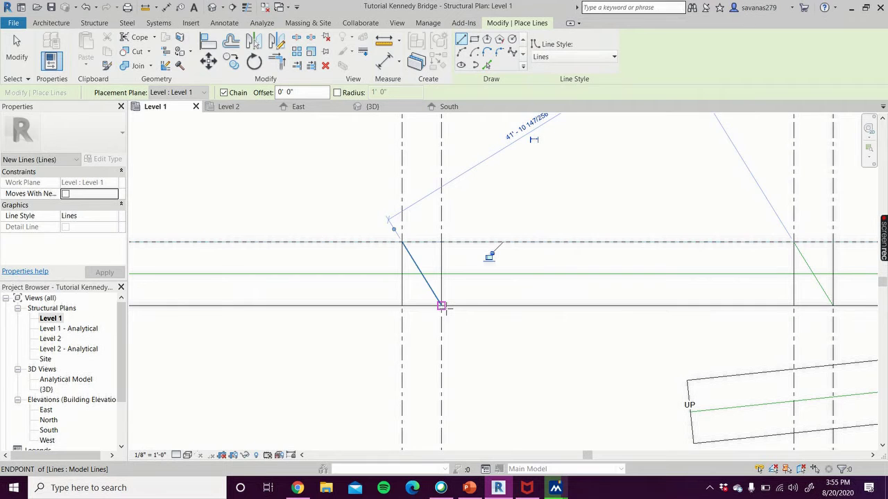
Draw a diagonal model line across the straight ramp's landing between grids 2 and 3 and finish the line command.
scroll(291, 357, down, 1)
scroll(277, 378, down, 3)
middle_drag(268, 387, 606, 405)
scroll(508, 352, up, 2)
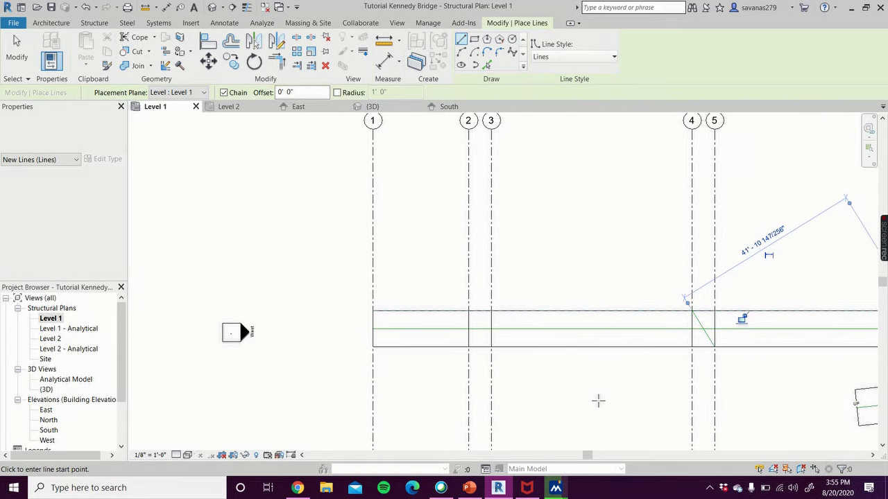
scroll(507, 351, up, 2)
click(375, 245)
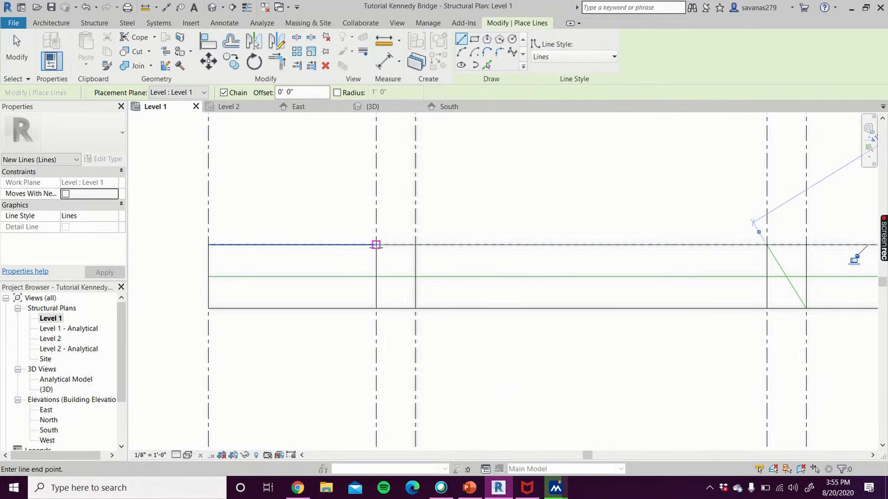
click(415, 308)
key(Escape)
click(7, 54)
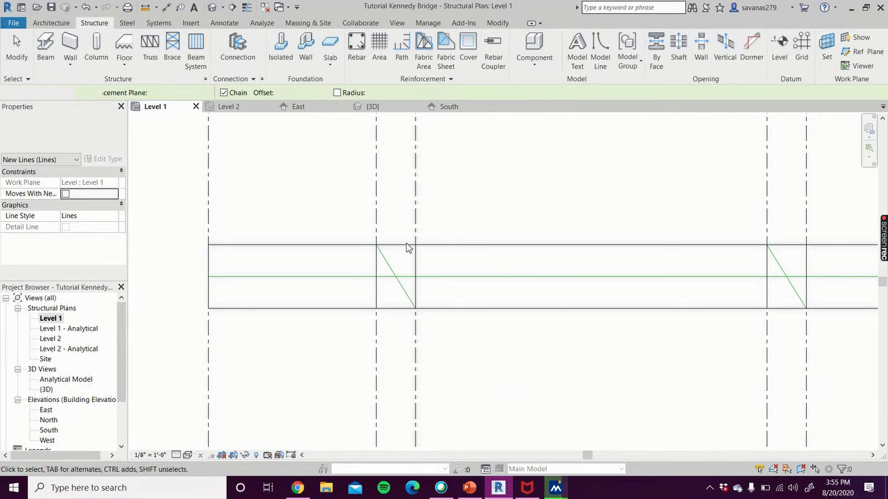
Place an 18" Concrete-Round-Column at the midpoint of the diagonal on the lower angled ramp's landing.
scroll(615, 413, down, 4)
middle_drag(616, 413, 180, 319)
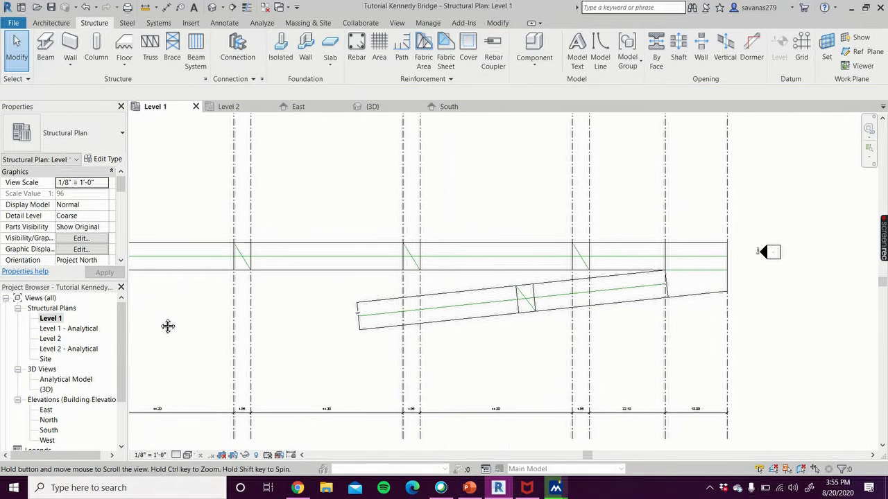
click(97, 53)
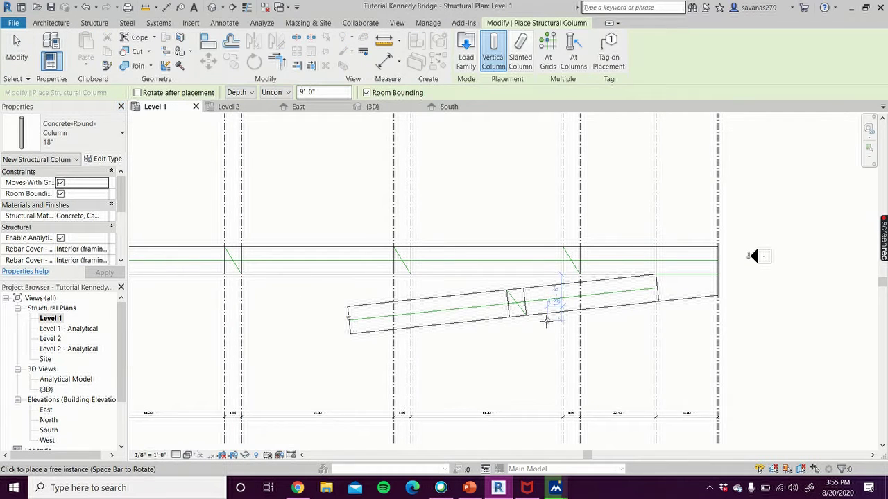
scroll(575, 310, up, 4)
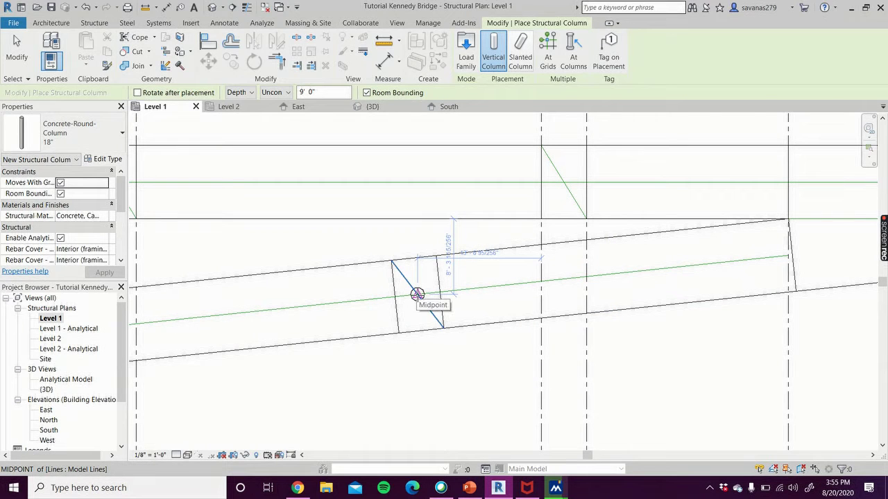
click(417, 294)
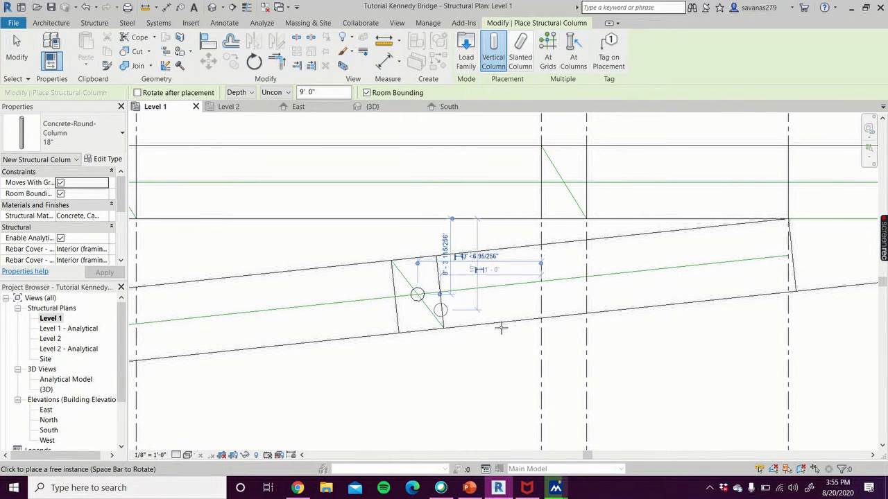
Place three 18" round columns under the end landing between grids 10 and 11: two aligned about 15' from grid 11, one about 3' from it.
middle_drag(721, 334, 292, 400)
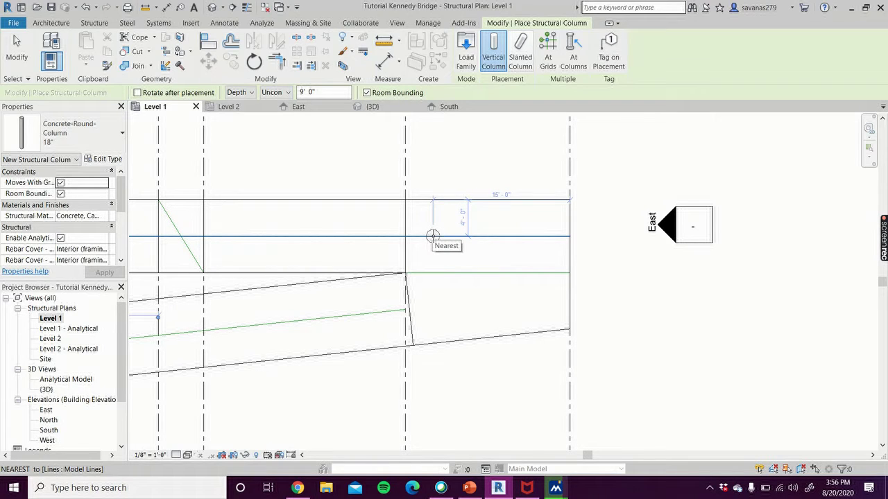
click(432, 236)
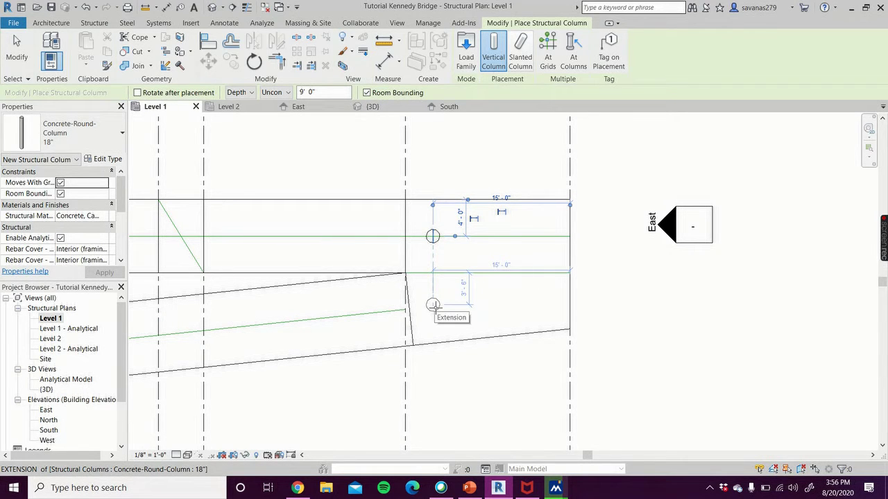
click(432, 306)
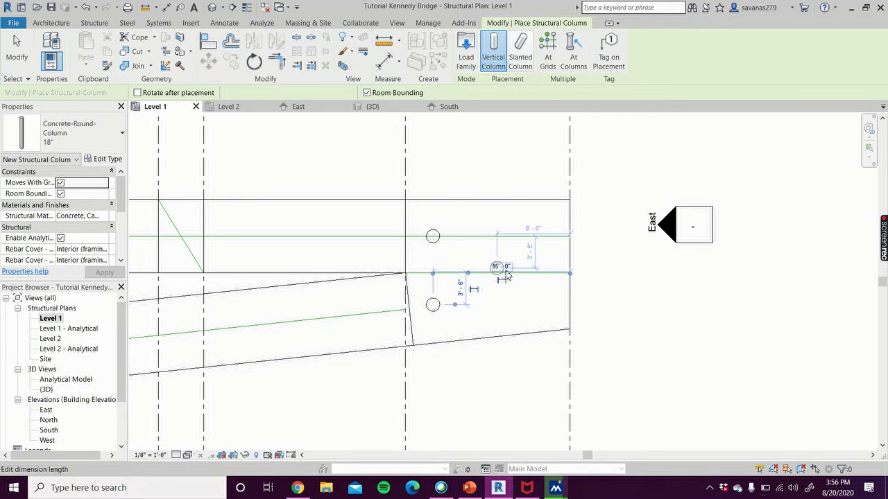
click(543, 273)
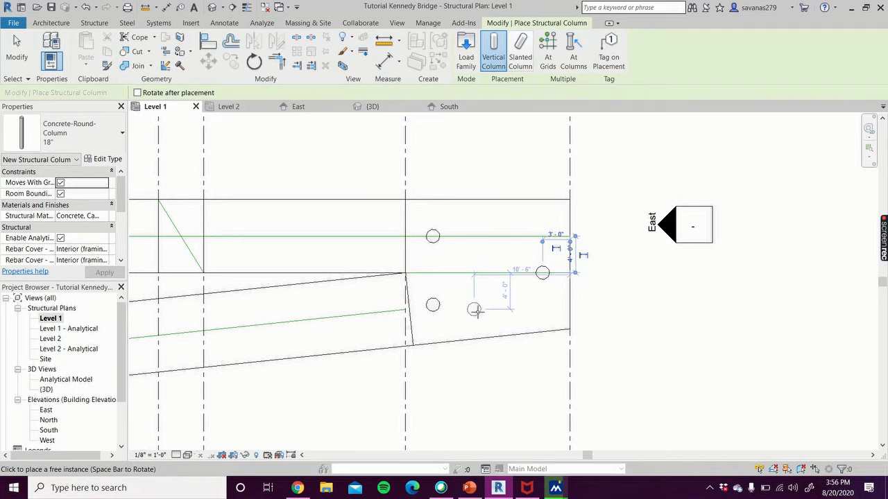
Place 18" round columns at the diagonal midpoints of the straight ramp's landings between grids 8–9 and grids 6–7.
scroll(477, 308, down, 2)
scroll(347, 266, up, 2)
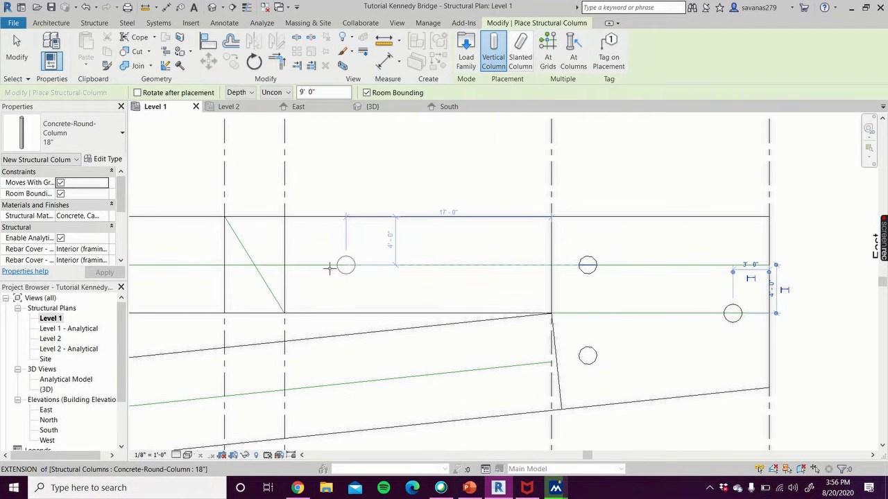
click(255, 265)
scroll(247, 290, down, 3)
middle_drag(231, 295, 678, 323)
scroll(683, 312, up, 3)
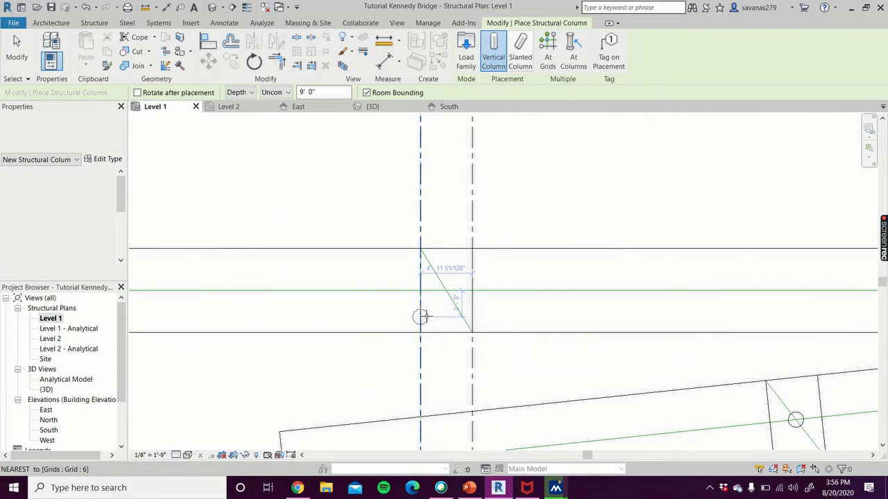
click(446, 289)
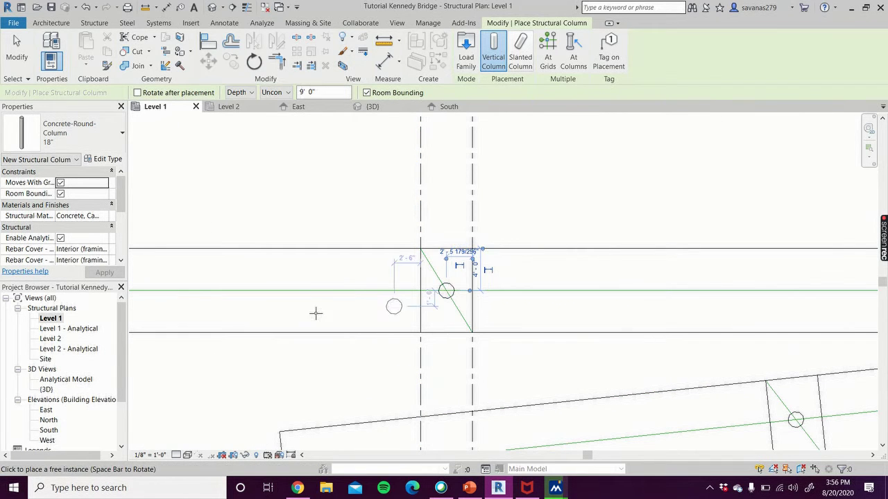
Place 18" round columns at the diagonal midpoints of the landings between grids 4–5 and 2–3, and end column placement.
scroll(310, 311, down, 3)
middle_drag(309, 311, 622, 317)
scroll(543, 319, up, 1)
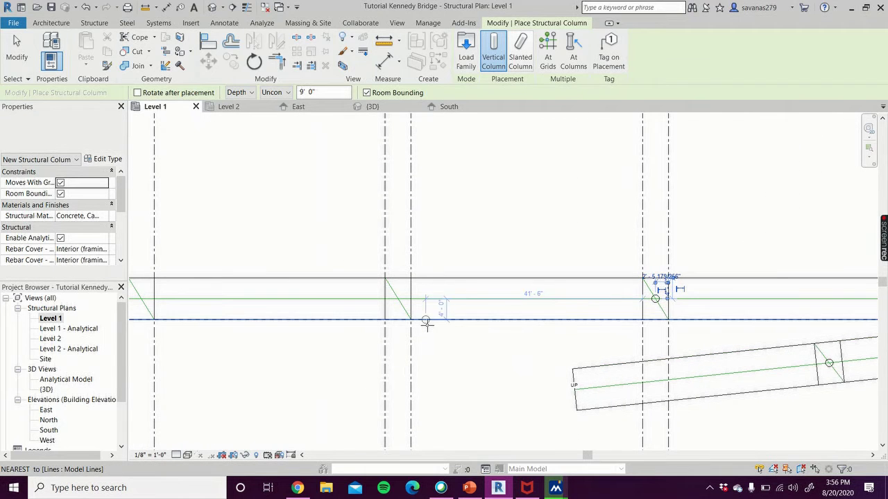
scroll(426, 323, up, 5)
click(370, 273)
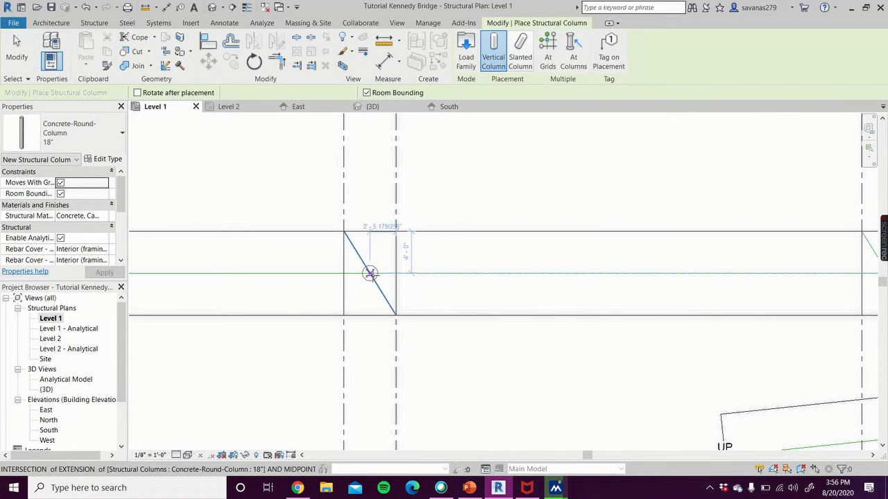
scroll(264, 305, down, 3)
middle_drag(254, 378, 554, 381)
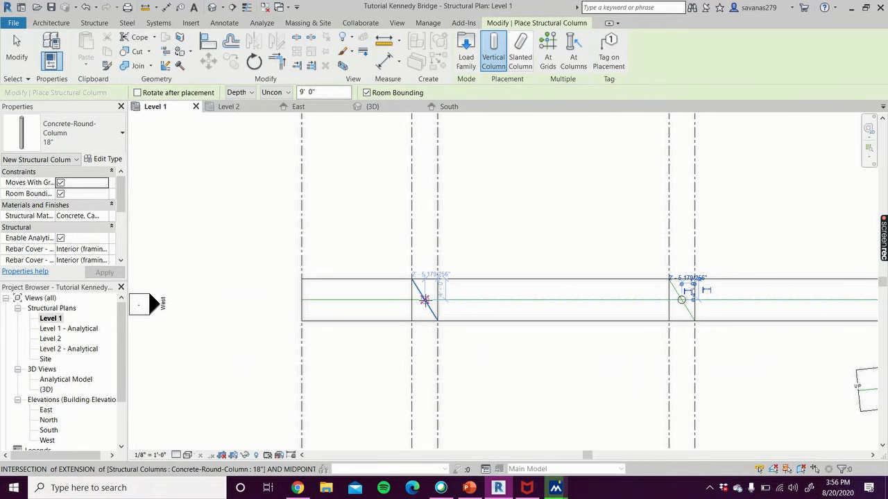
click(424, 299)
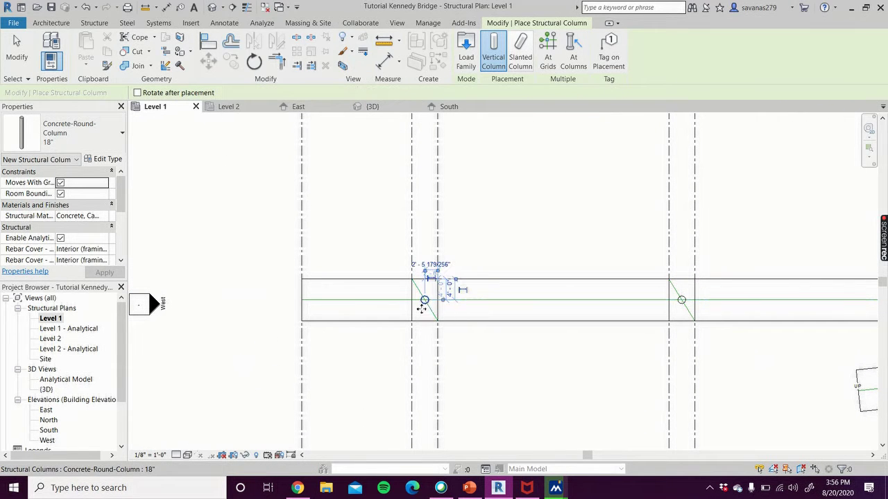
right_click(239, 340)
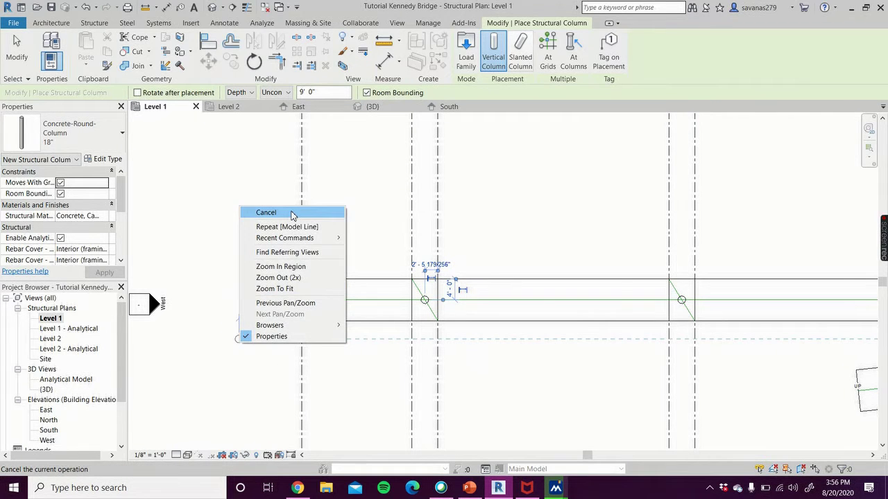
click(292, 212)
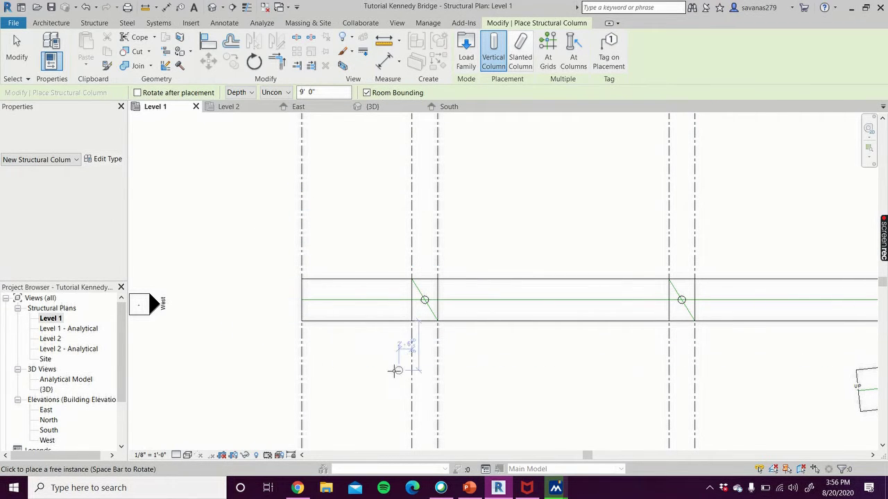
key(Escape)
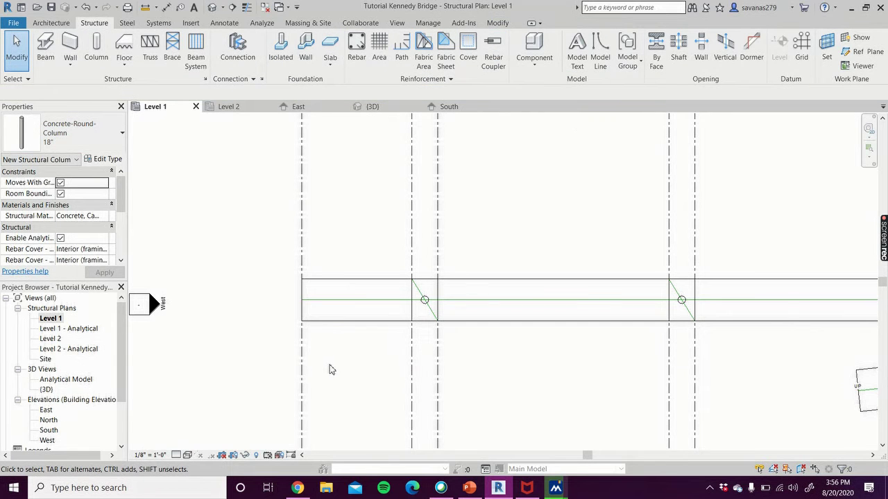
Open the Level 2 structural plan at the deck corner near grid 1.
scroll(330, 369, down, 5)
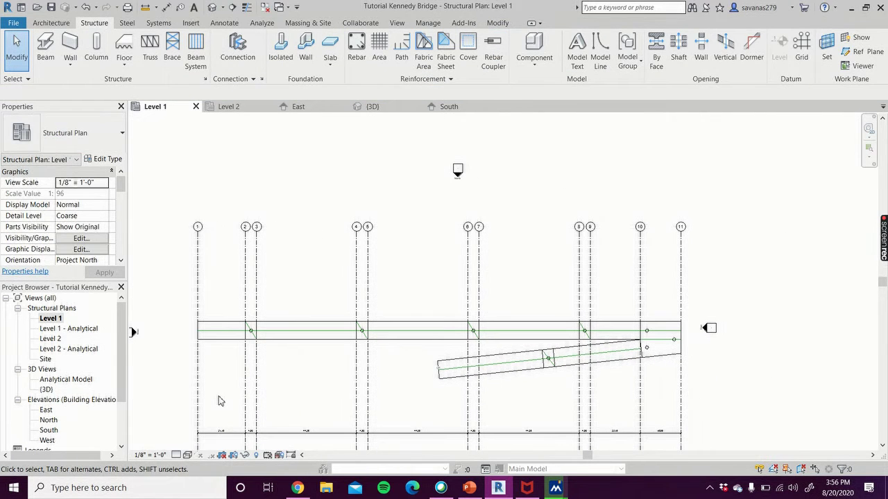
double_click(55, 343)
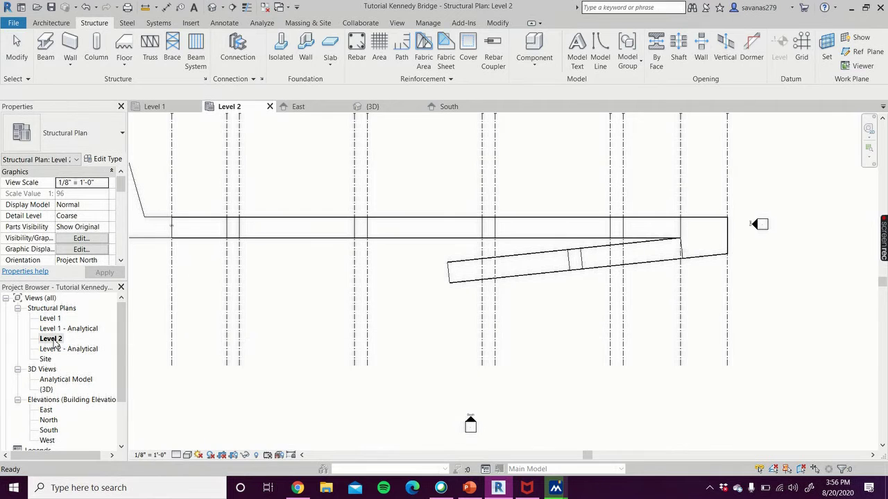
scroll(160, 298, down, 2)
middle_drag(236, 305, 375, 412)
scroll(317, 352, up, 3)
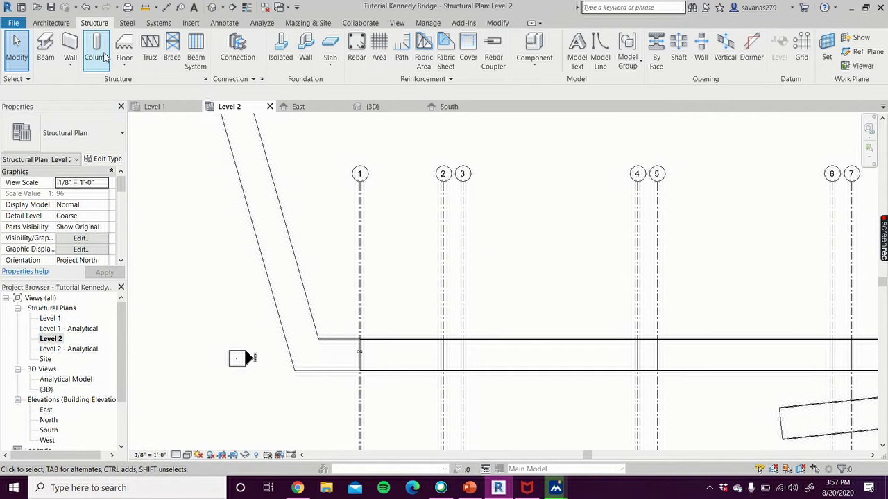
click(96, 49)
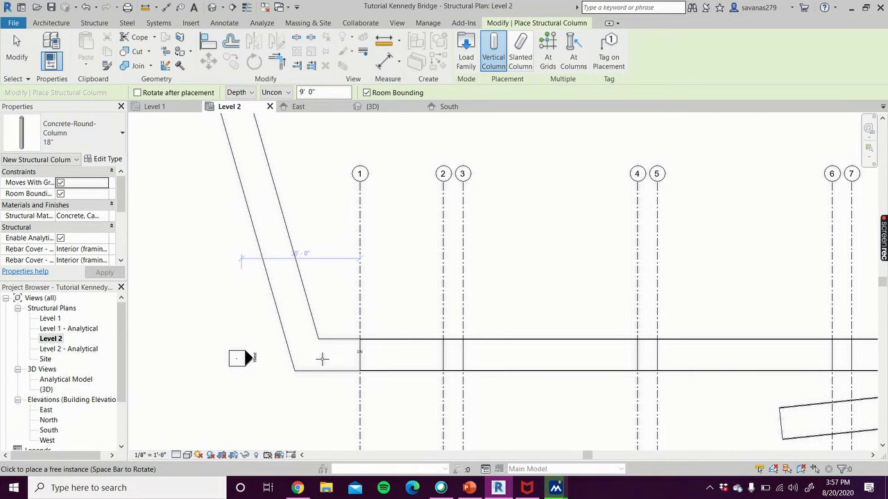
right_click(198, 294)
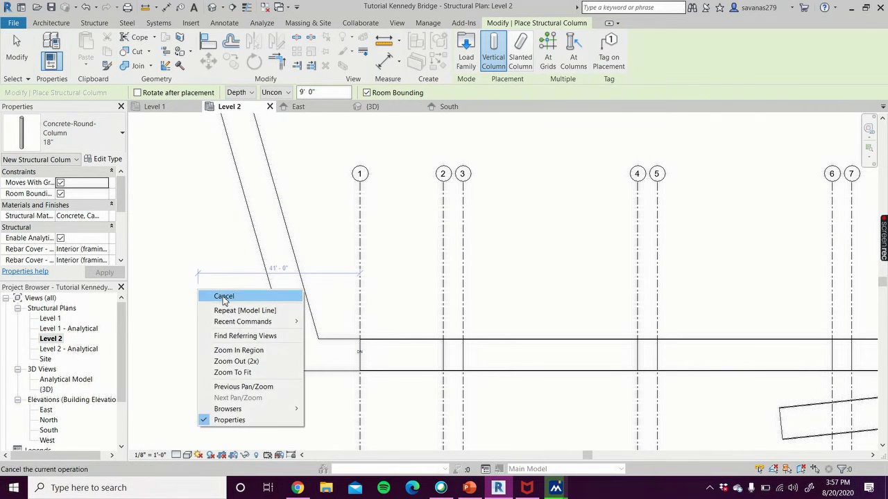
click(216, 295)
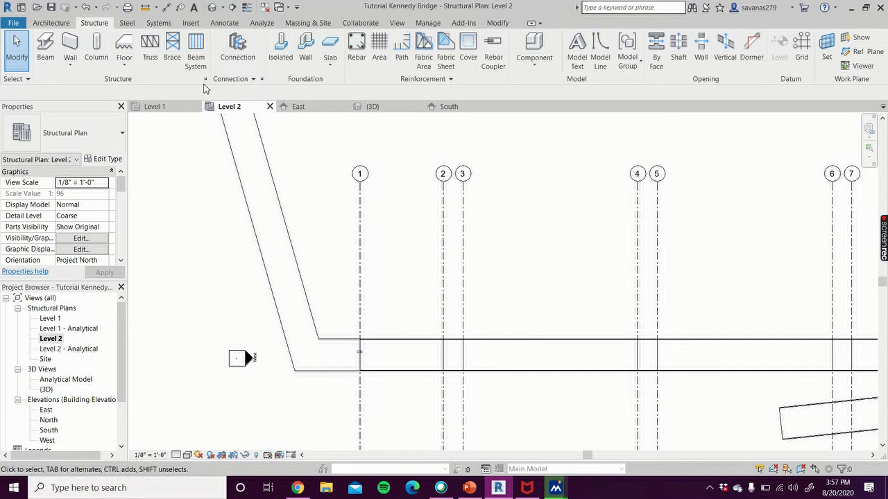
Draw model lines at the upper deck's corner: a horizontal centerline from grid 1's midpoint to the outer edge, and a diagonal joining the corners.
click(578, 57)
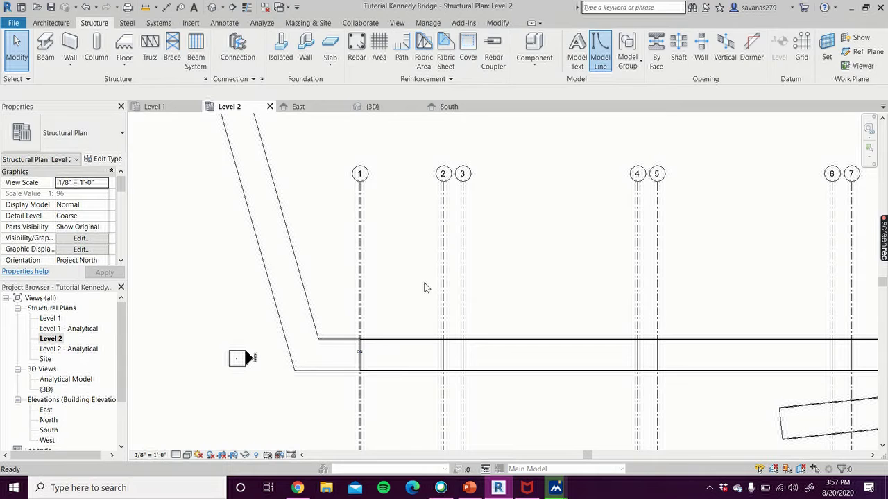
scroll(346, 354, up, 2)
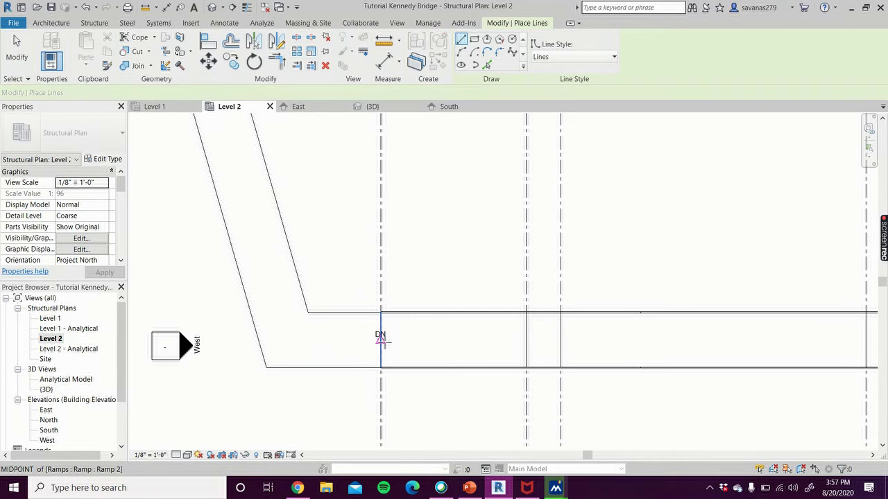
click(260, 340)
click(266, 368)
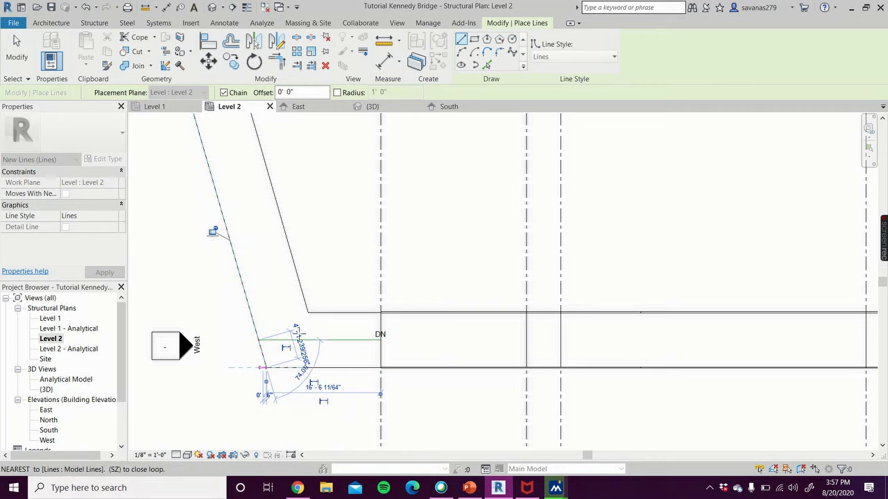
click(308, 313)
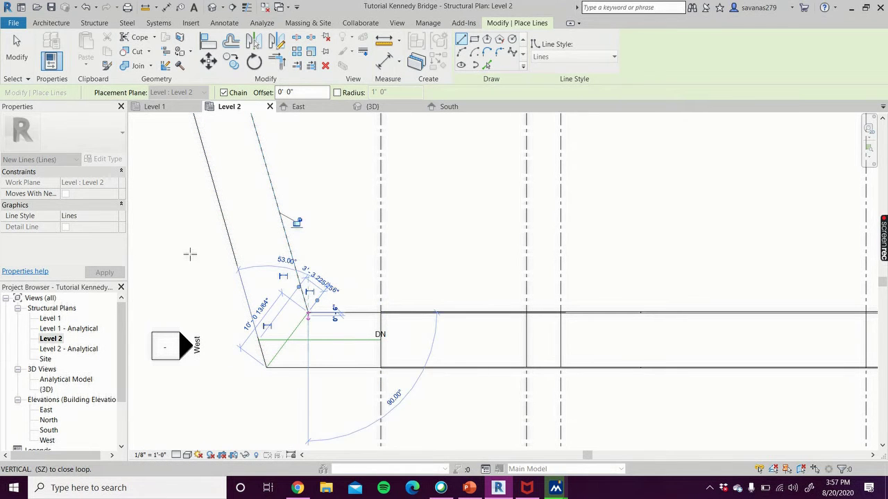
click(17, 50)
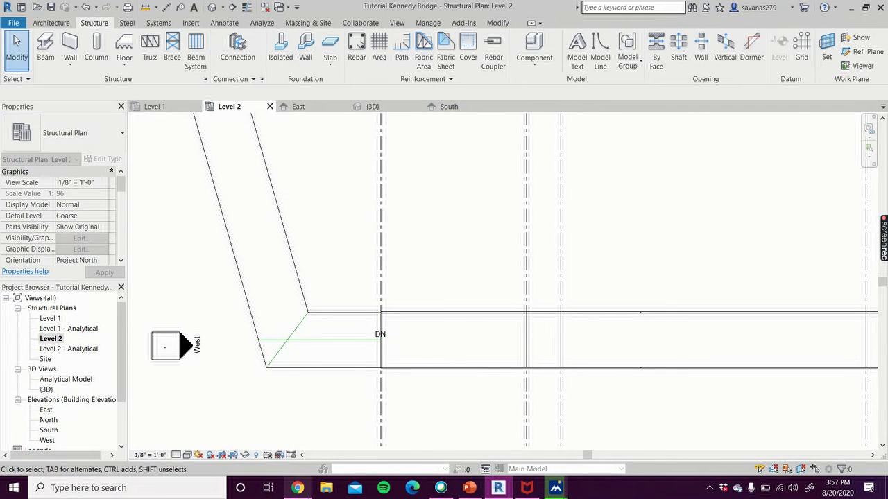
Check the top-of-bridge column layout on sheet A.2 of the Kennedy Bridge PDF in Chrome, and return to Revit.
mouse_move(297, 488)
click(289, 425)
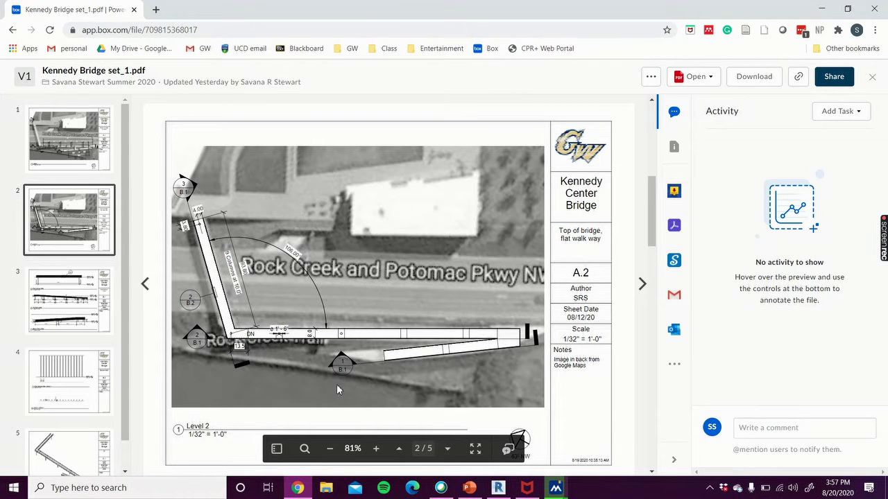
mouse_move(477, 494)
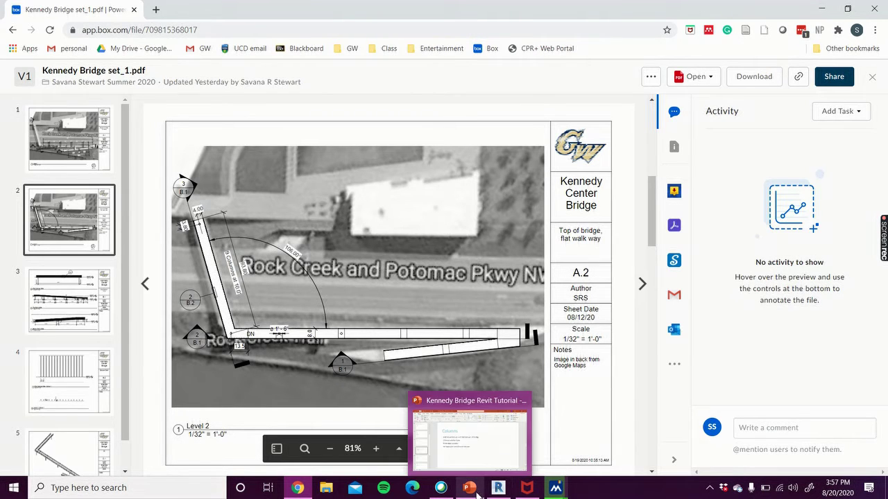
click(489, 455)
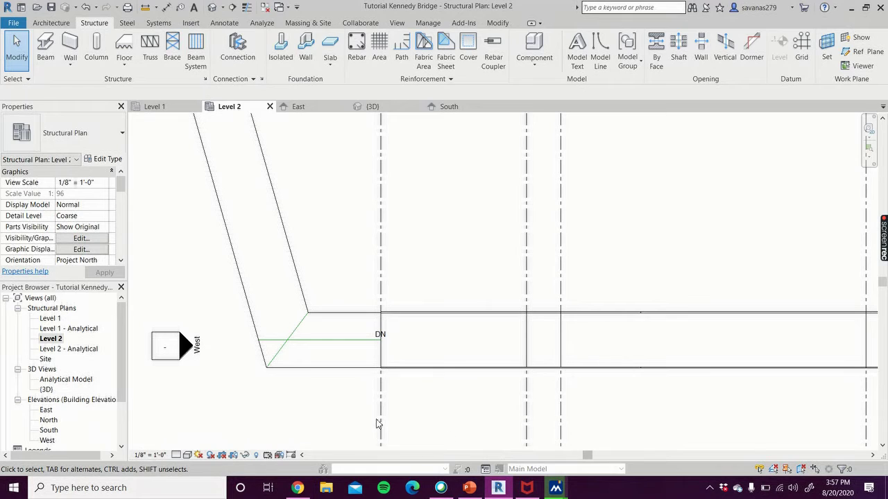
Draw a model line about 34'-6" long down the angled deck's centerline, starting at the midpoint of its far end.
scroll(236, 403, down, 4)
scroll(208, 347, up, 2)
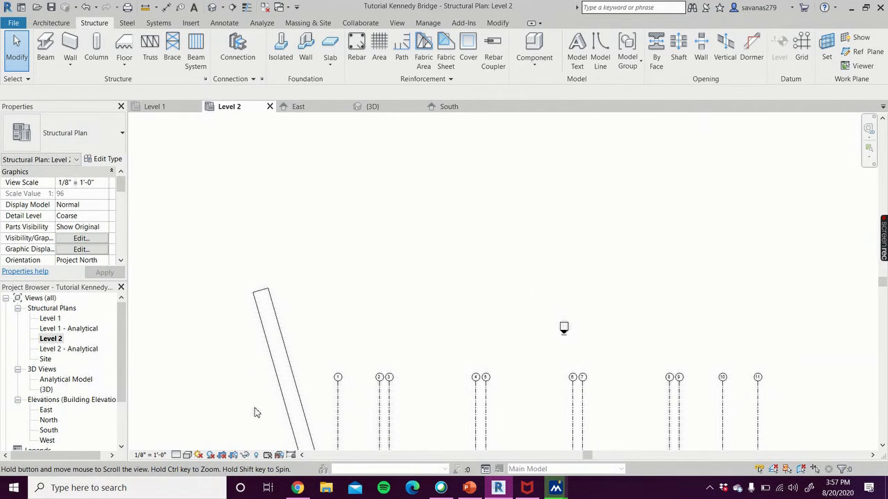
scroll(246, 282, up, 1)
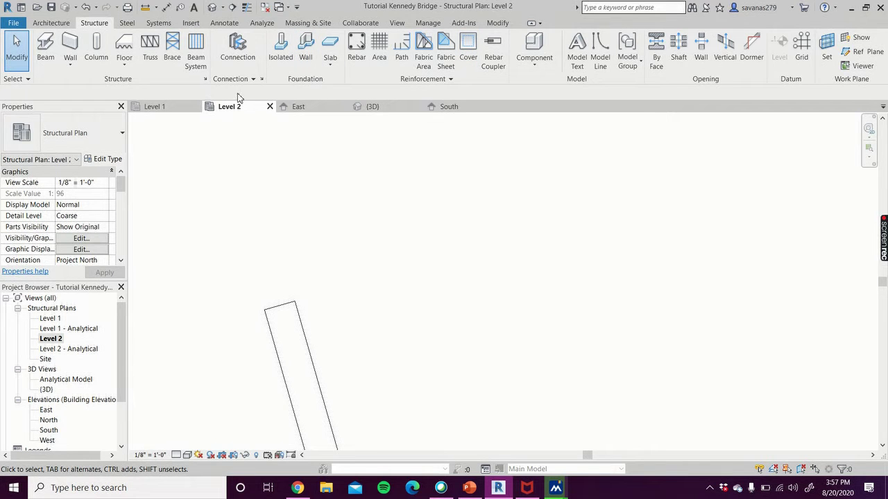
click(598, 56)
click(280, 307)
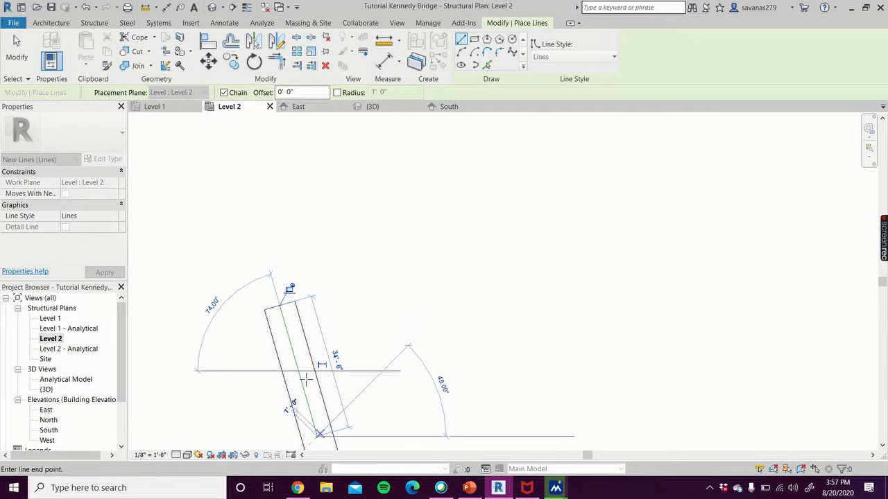
click(317, 436)
right_click(333, 318)
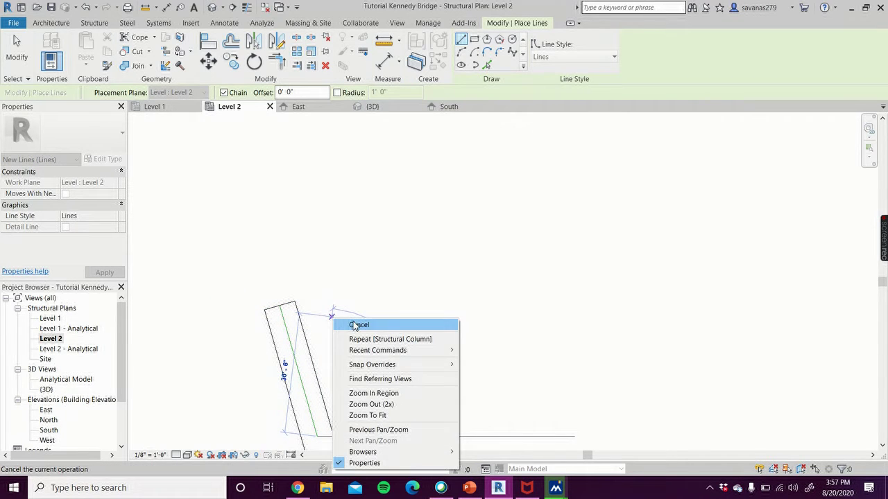
click(352, 324)
Place an 18" Concrete-Round-Column at the midpoint of the diagonal across the upper deck's corner.
scroll(416, 359, down, 5)
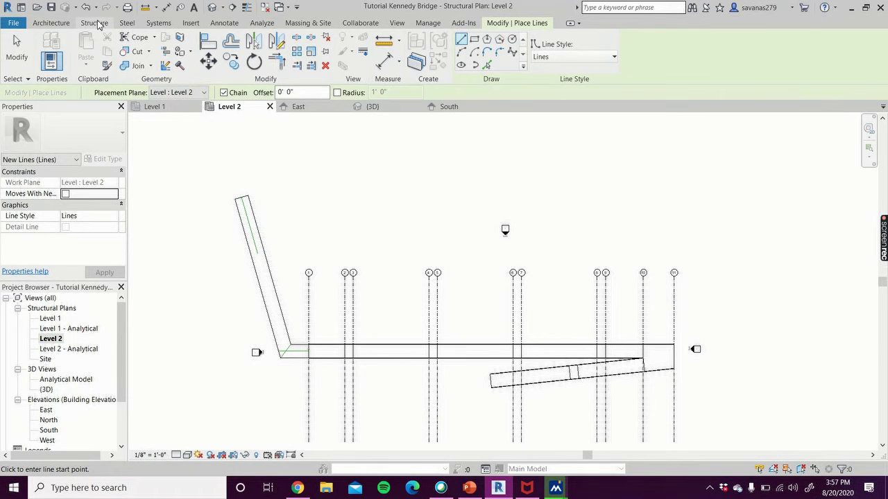
click(94, 23)
click(96, 48)
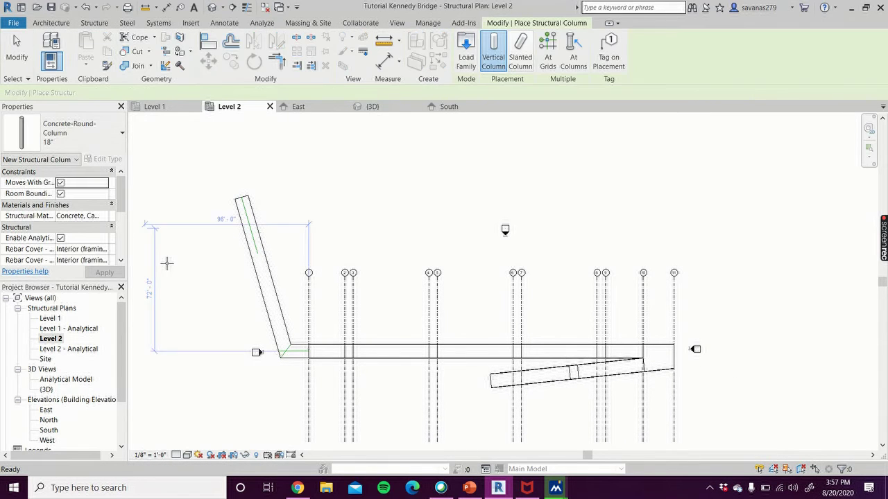
scroll(298, 346, up, 4)
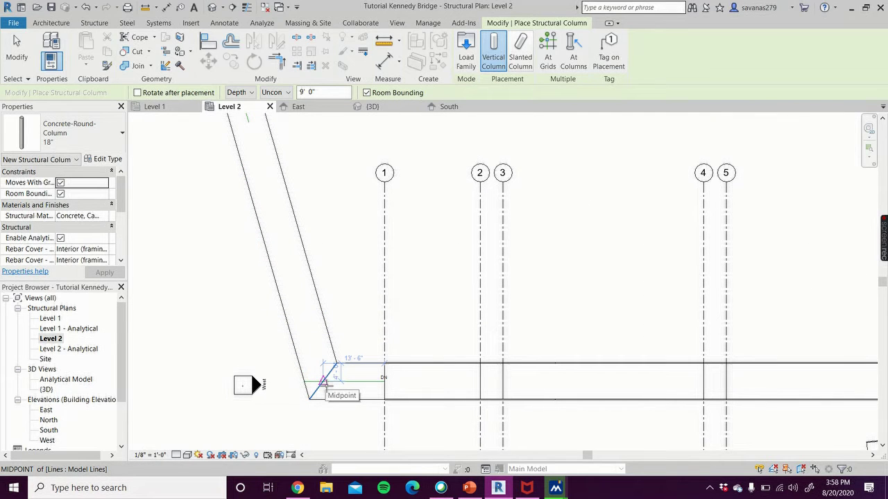
click(323, 380)
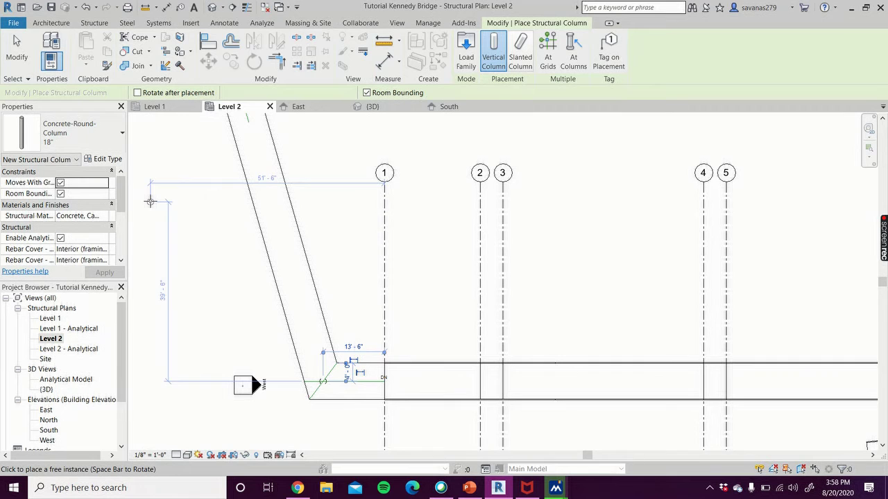
Place an 18" round column on the angled deck's centerline about 4.16' from its far end, and end column placement.
scroll(150, 201, down, 2)
scroll(151, 201, down, 2)
middle_drag(150, 201, 231, 381)
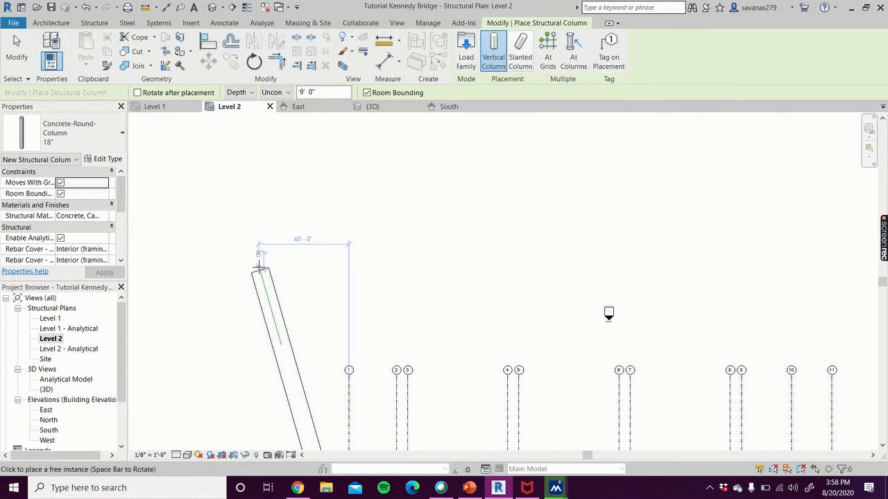
scroll(258, 267, up, 3)
scroll(261, 273, up, 2)
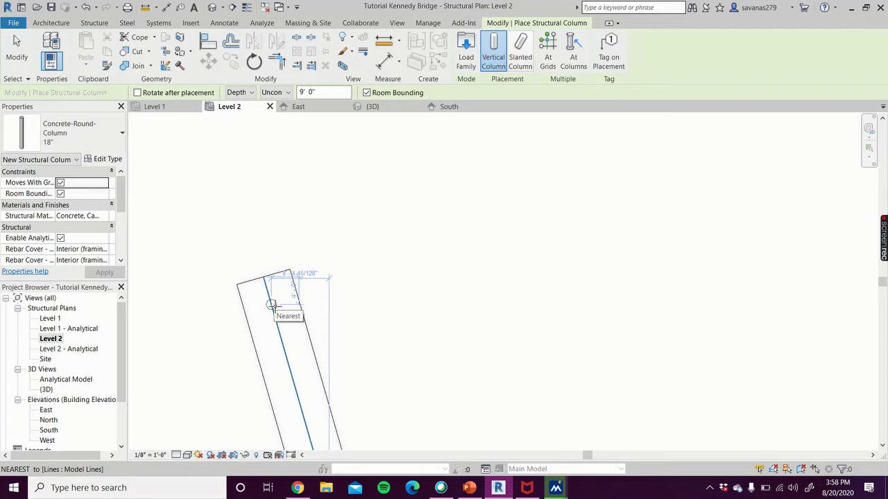
click(272, 305)
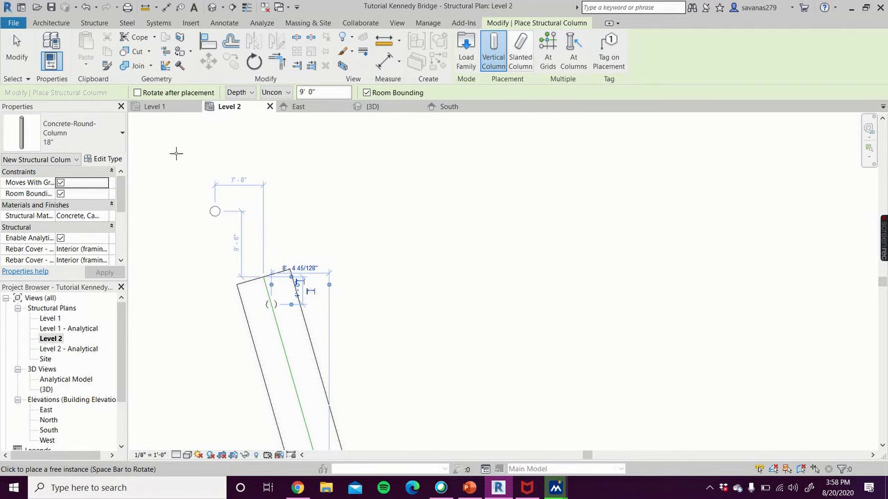
click(17, 48)
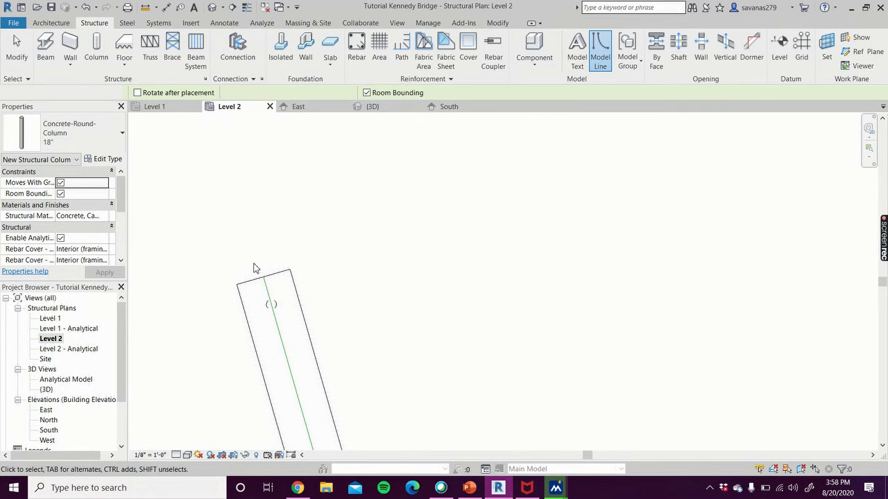
Add an aligned dimension between the angled deck's far end and the center of the column near it.
click(279, 308)
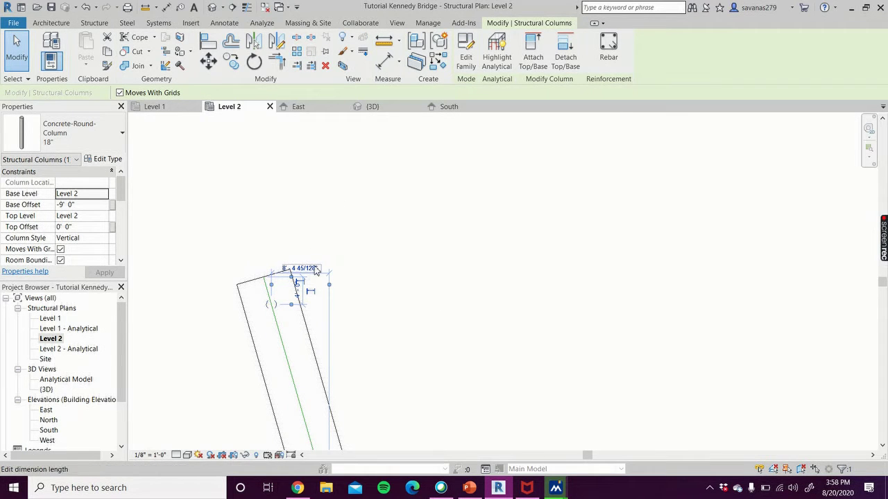
click(167, 7)
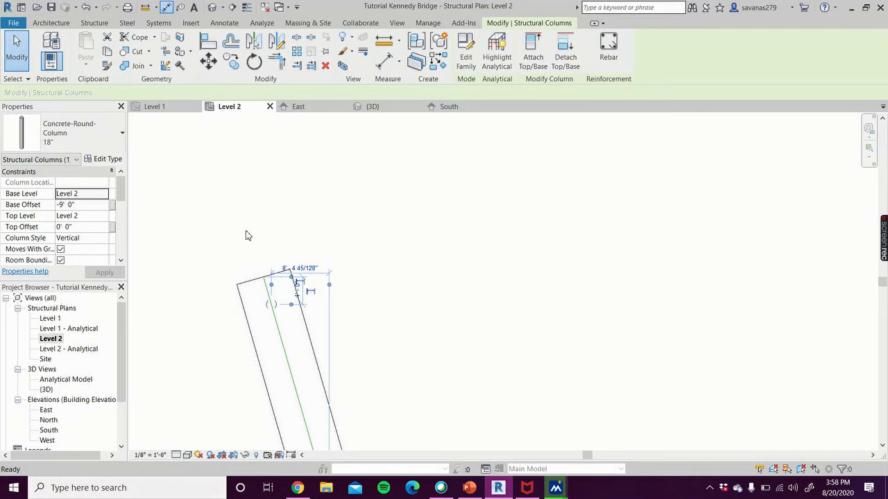
scroll(270, 316, up, 2)
click(270, 314)
scroll(238, 314, down, 2)
click(174, 334)
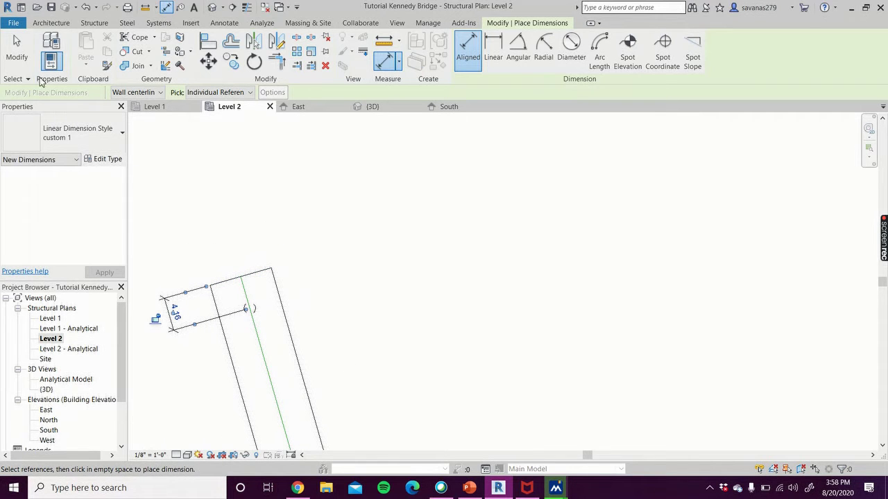
click(17, 50)
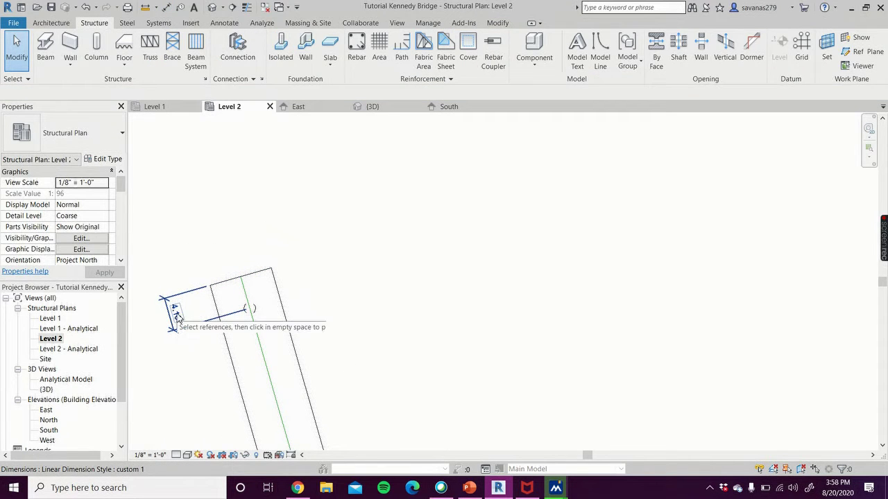
Set the distance from the angled deck's far end to the nearby column to 3.8.
click(256, 312)
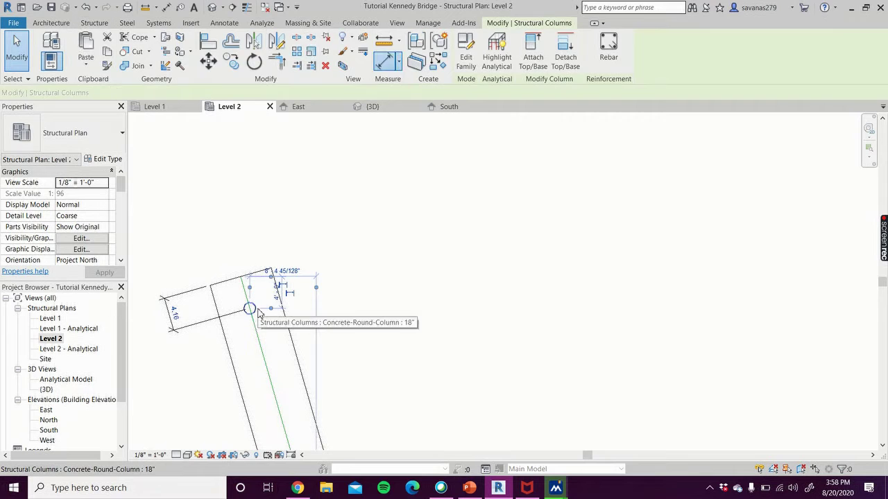
click(174, 312)
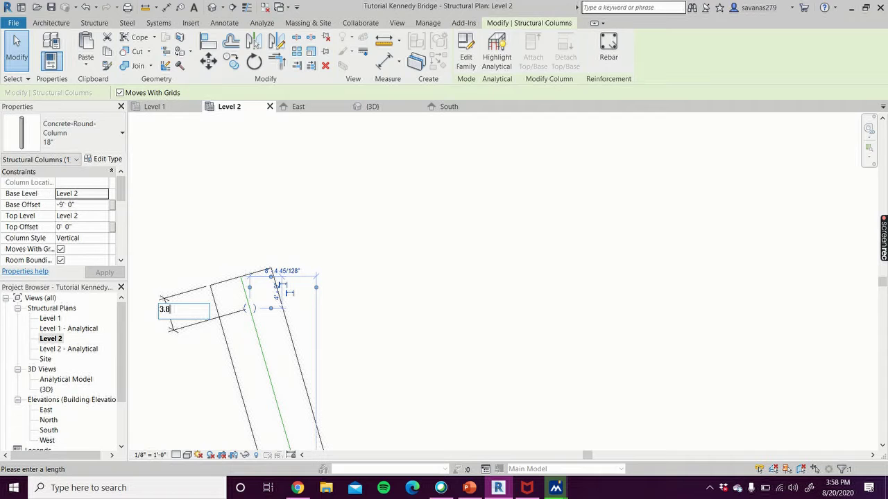
text(3.8)
key(Return)
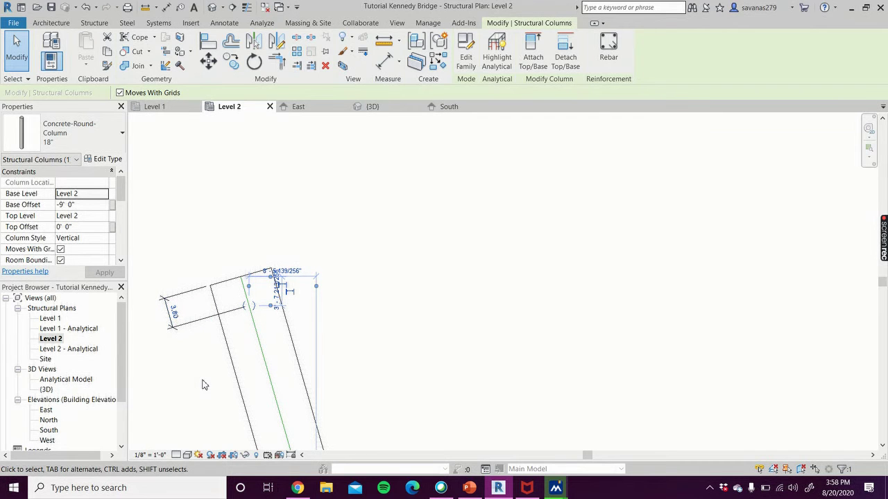
click(201, 382)
Open the default 3D view to inspect the placed columns under the bridge.
scroll(191, 397, down, 4)
middle_drag(191, 397, 182, 221)
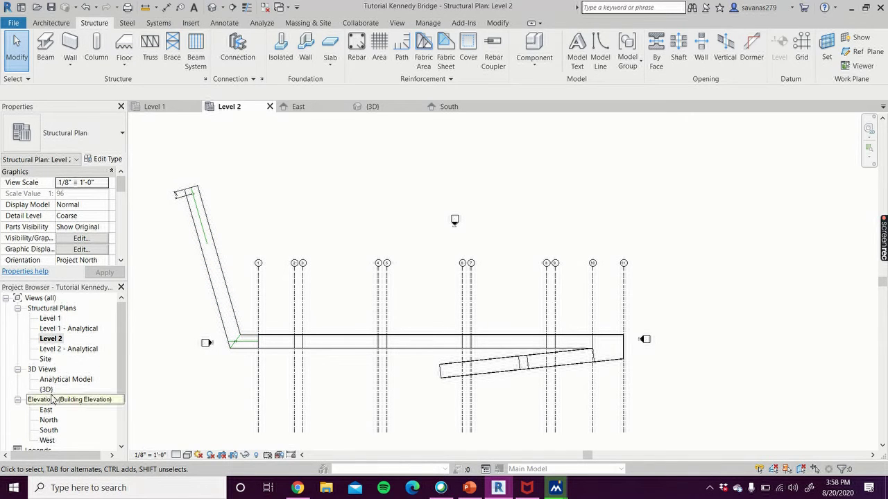
click(213, 7)
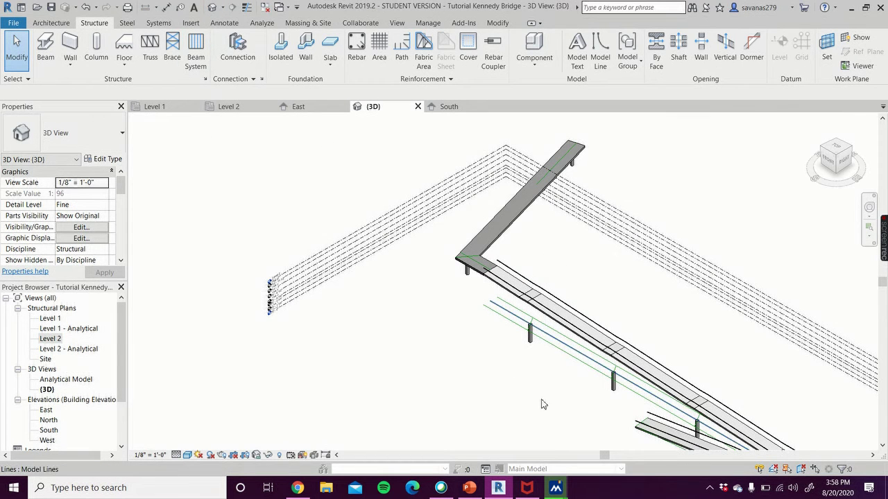
Set the column under the lower ramp's middle landing to top level Flat 1 and base offset 0' 0".
middle_drag(521, 390, 453, 339)
scroll(568, 386, up, 4)
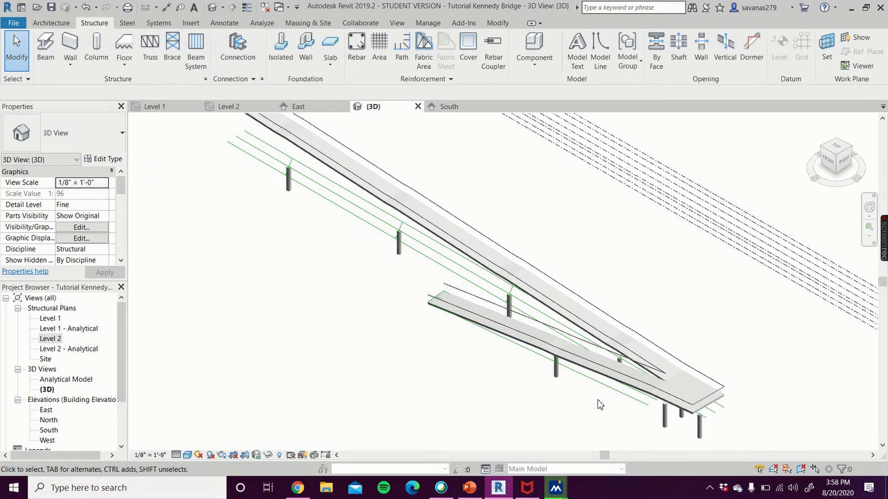
scroll(600, 405, up, 5)
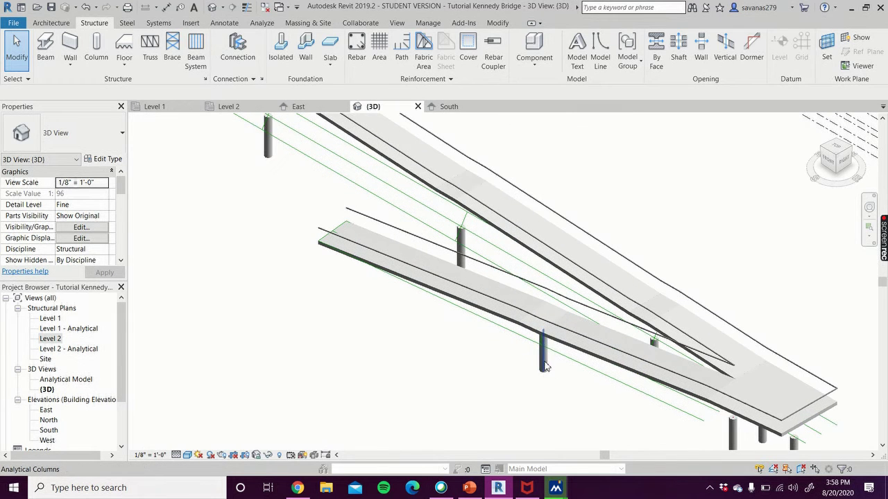
click(544, 366)
click(551, 379)
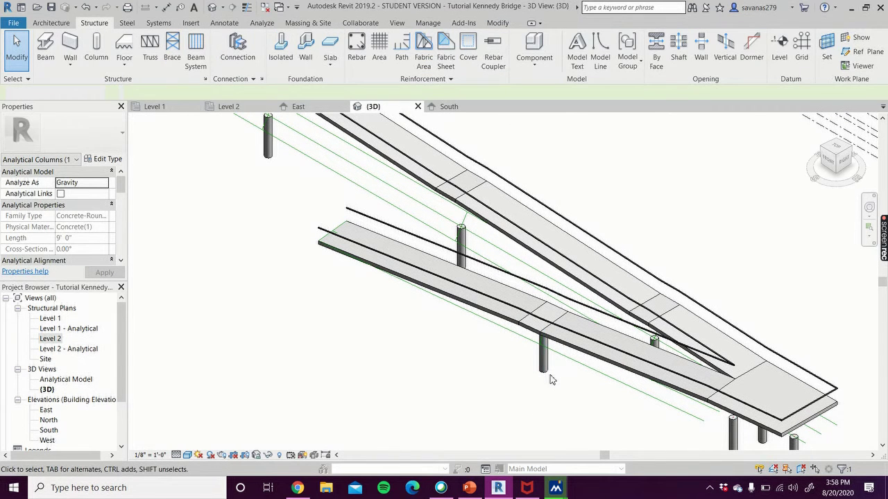
click(545, 367)
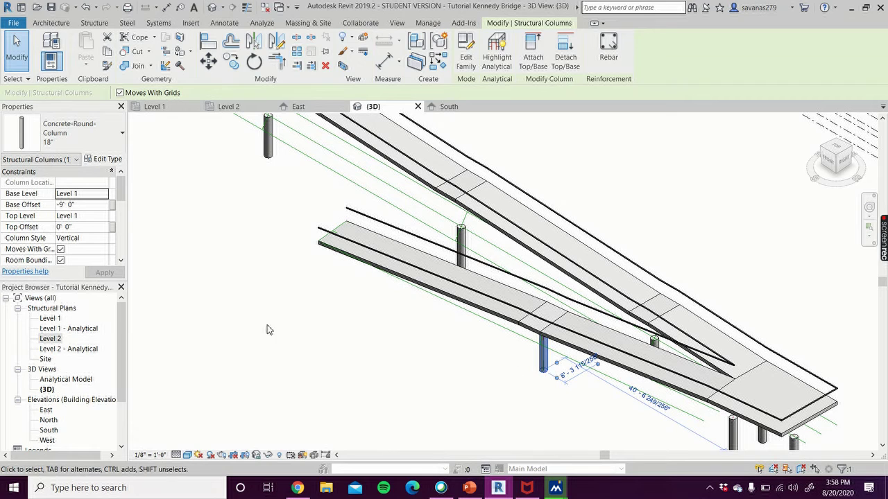
click(95, 216)
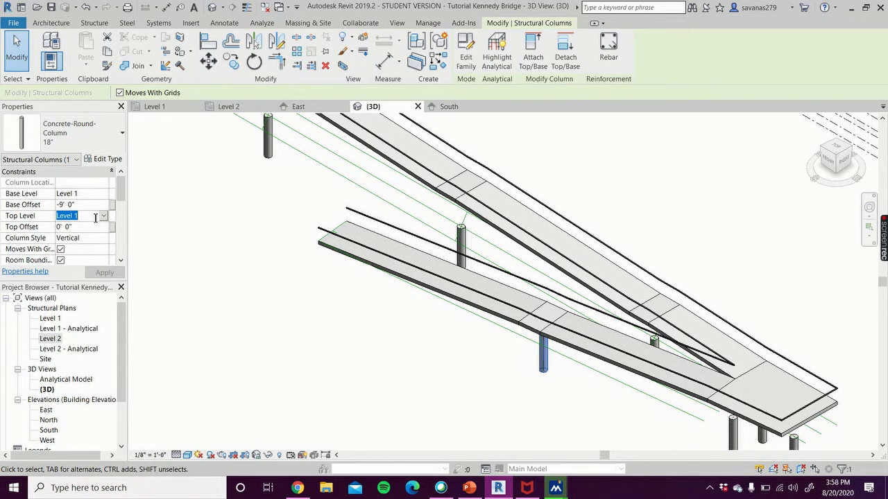
click(104, 217)
click(79, 236)
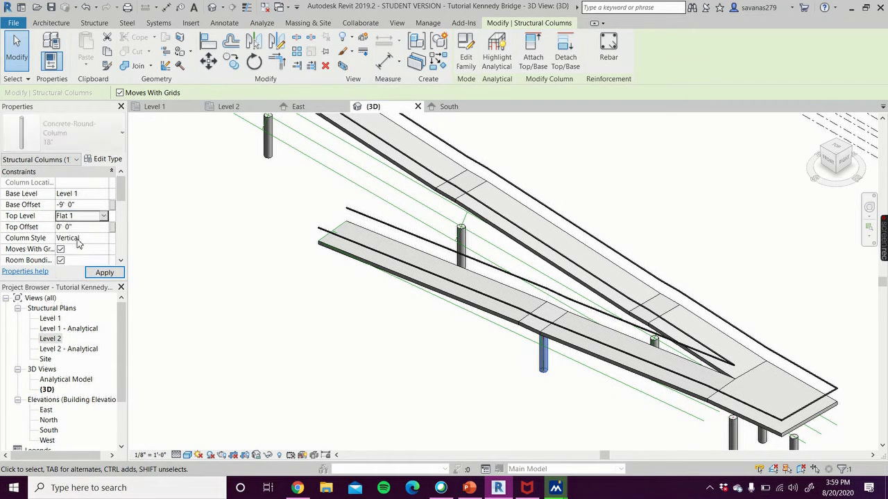
click(88, 205)
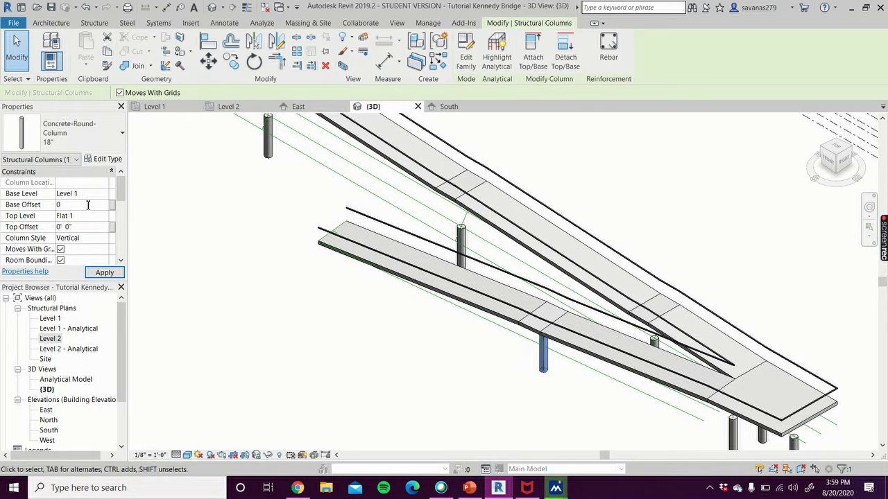
click(106, 274)
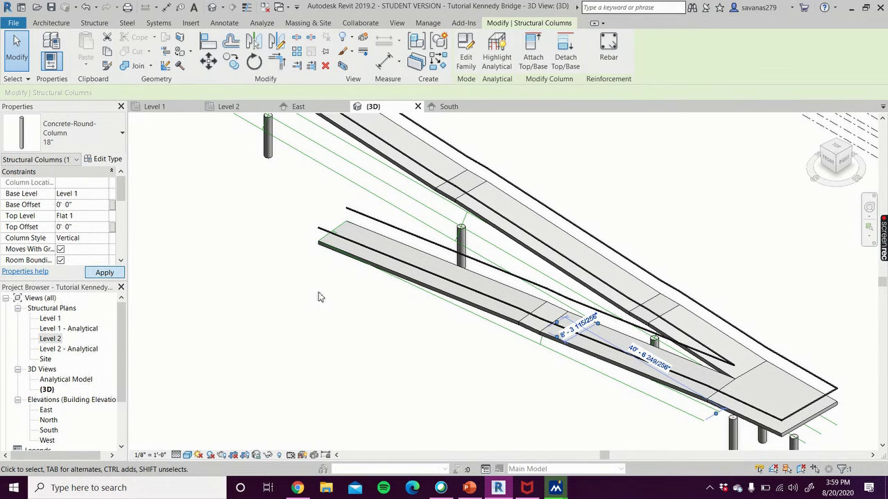
click(446, 386)
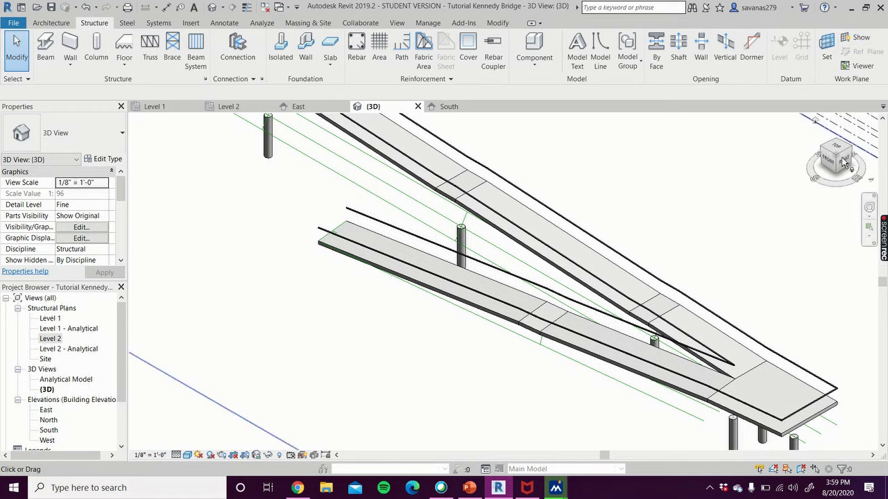
Set the three columns under the wide landing where the ramps meet to top level Flat 2 and base offset 0' 0".
mouse_move(841, 161)
mouse_down()
mouse_move(840, 117)
mouse_move(621, 272)
mouse_up()
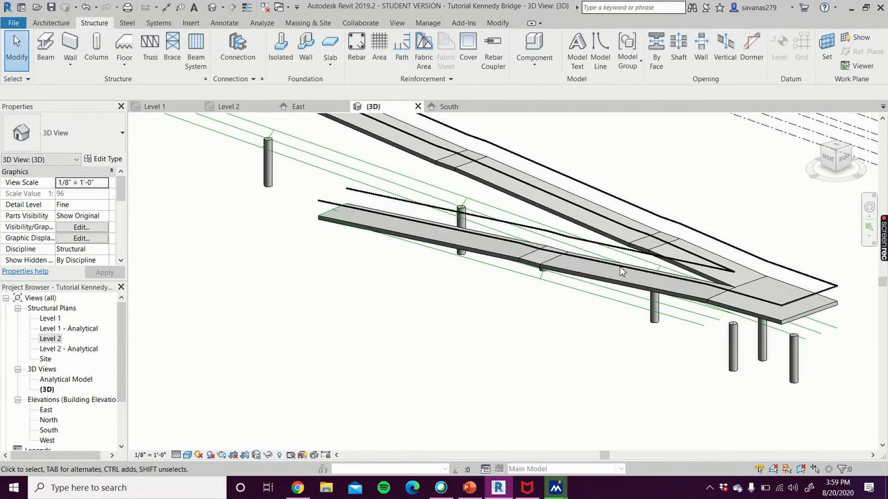
click(736, 373)
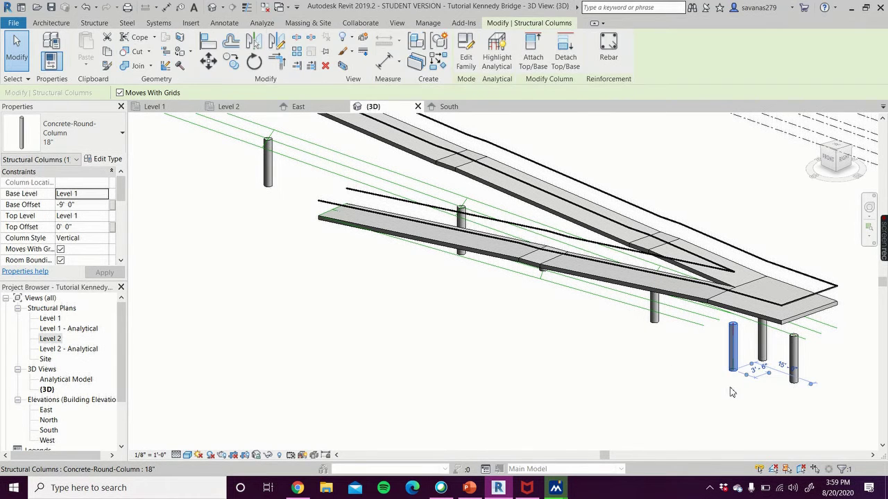
ctrl+click(767, 351)
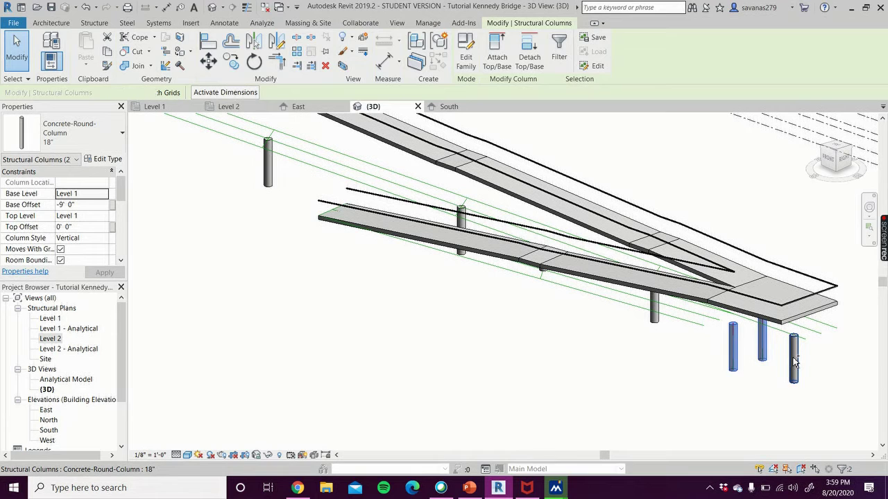
ctrl+click(794, 362)
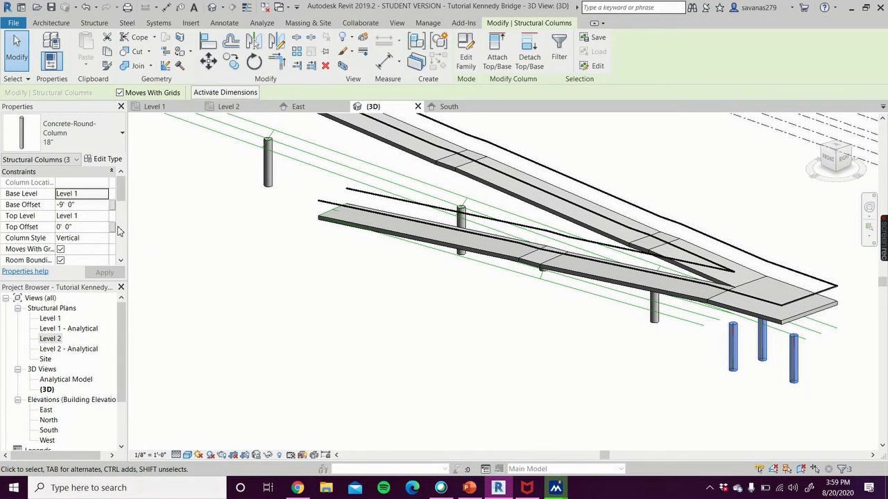
click(83, 216)
click(103, 215)
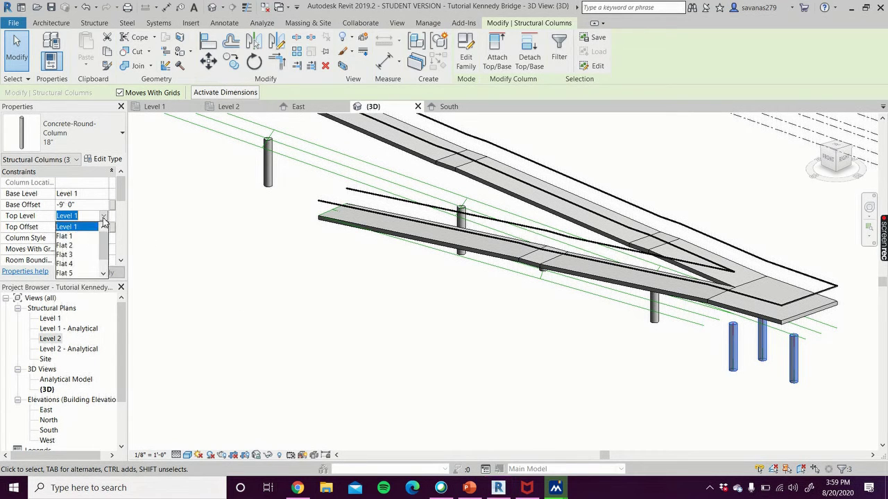
click(66, 246)
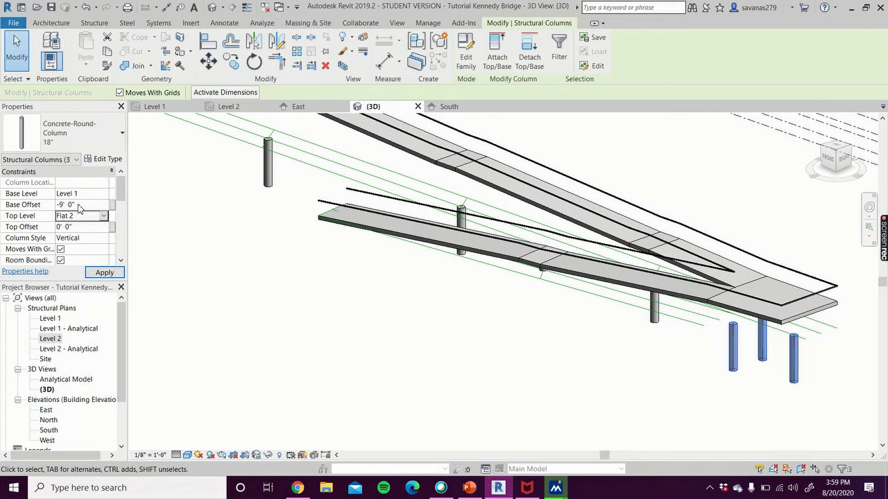
click(81, 206)
text(0)
key(Return)
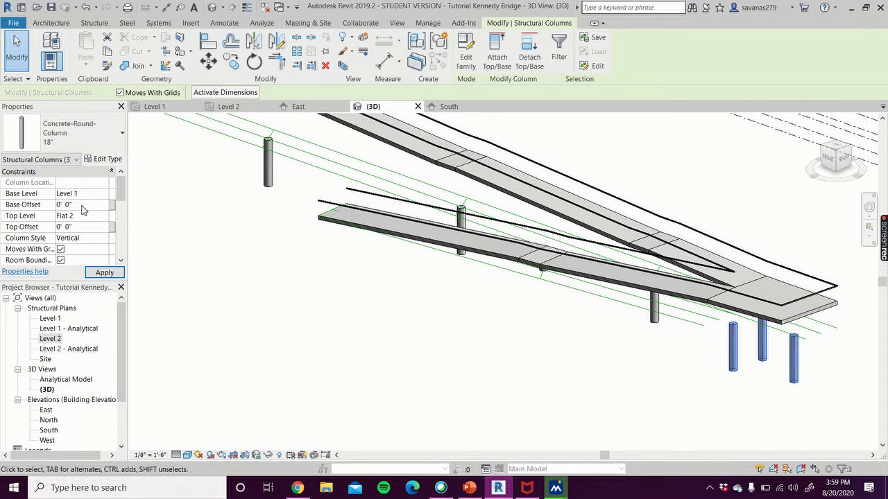
click(106, 275)
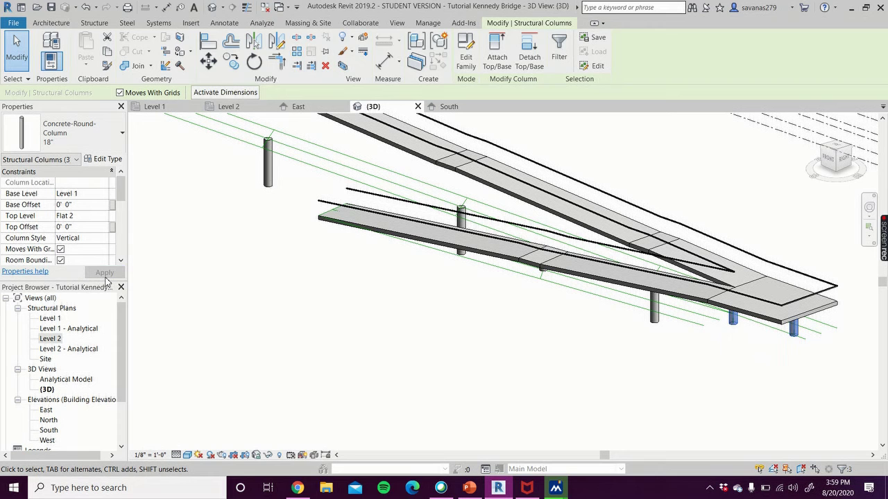
click(432, 353)
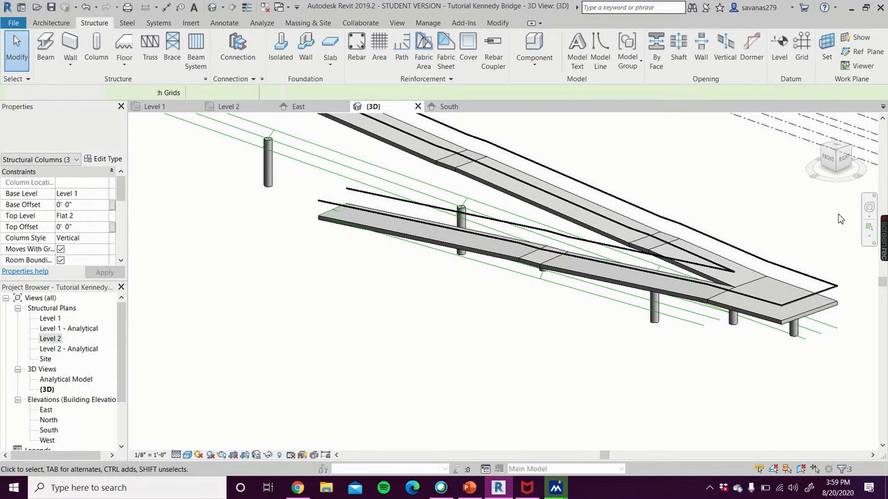
Set the column under the upper ramp's second landing from the turn to top level Flat 3 and base offset 0' 0".
click(843, 170)
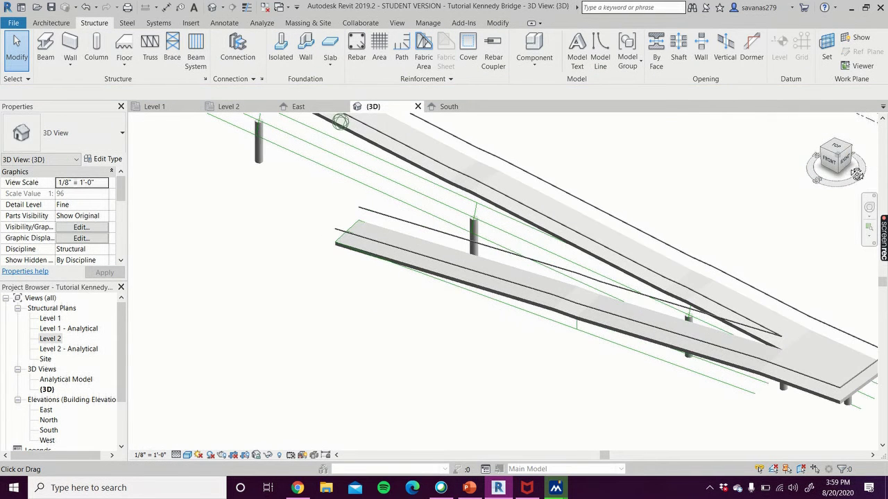
click(480, 236)
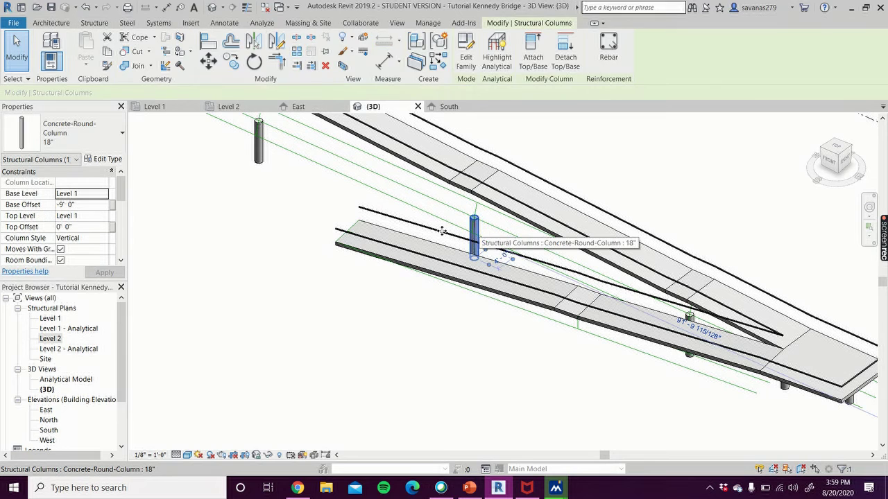
click(96, 216)
click(104, 217)
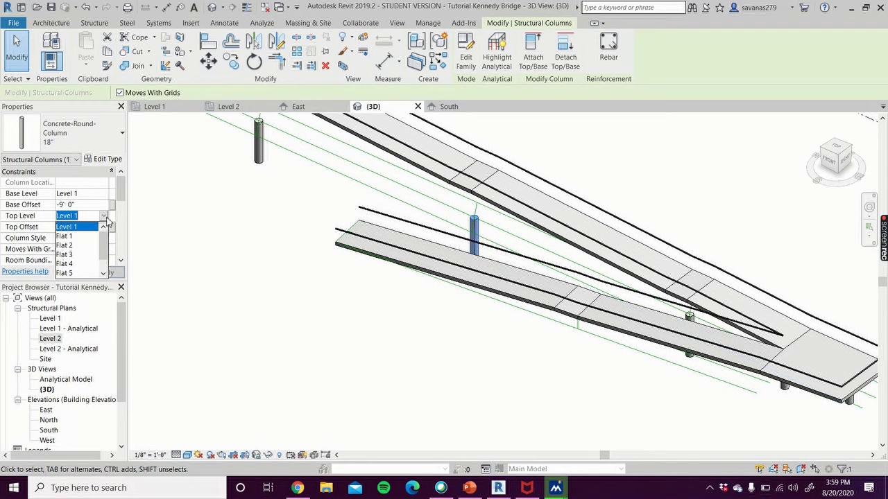
click(70, 255)
click(85, 205)
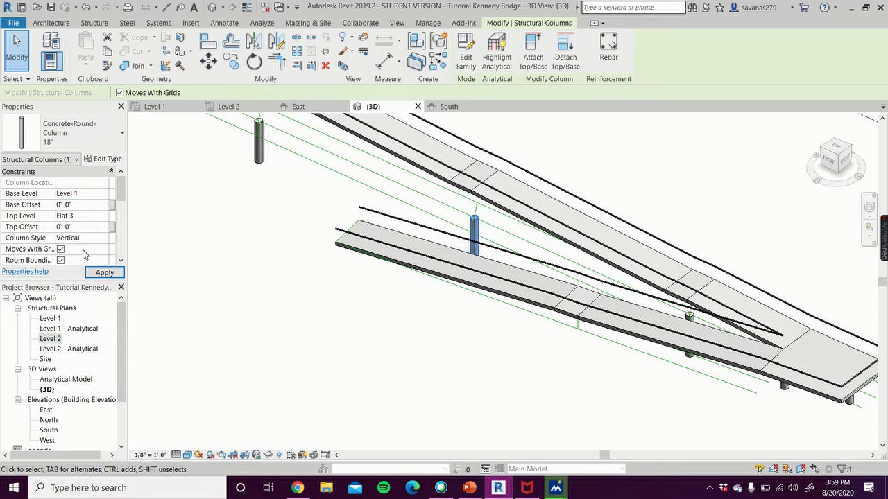
click(101, 276)
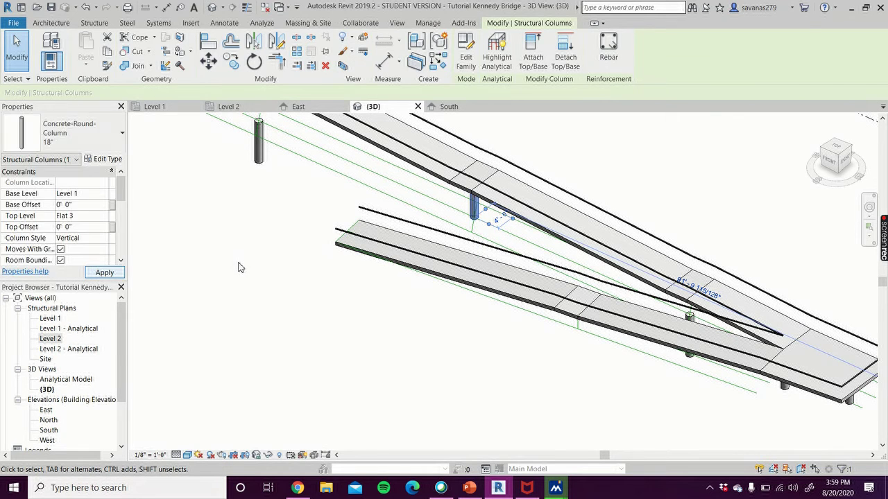
click(254, 240)
Set the next column up the ramp to top level Flat 4 and base offset 0' 0", and select the column beyond it.
middle_drag(259, 166, 374, 324)
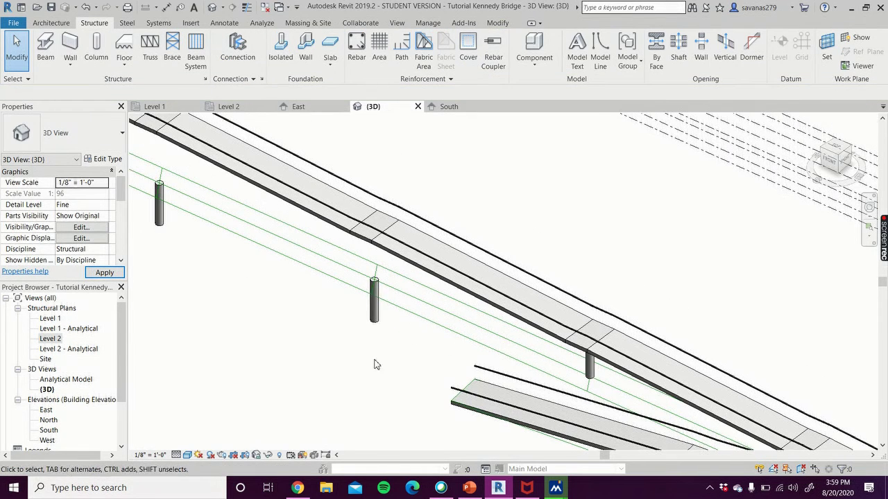
click(374, 323)
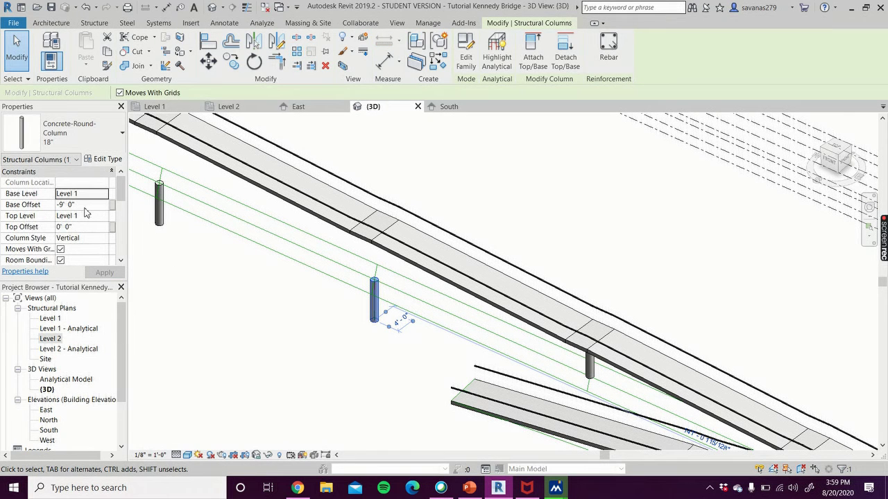
click(92, 217)
click(105, 217)
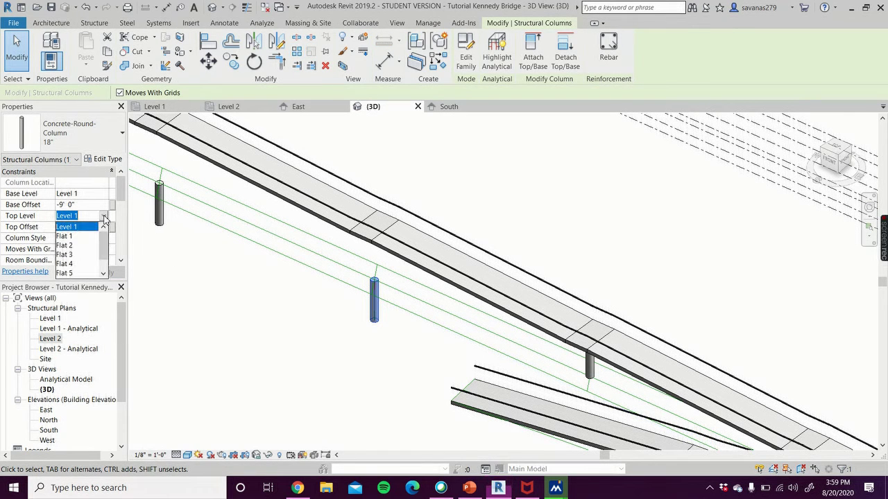
click(74, 266)
click(84, 204)
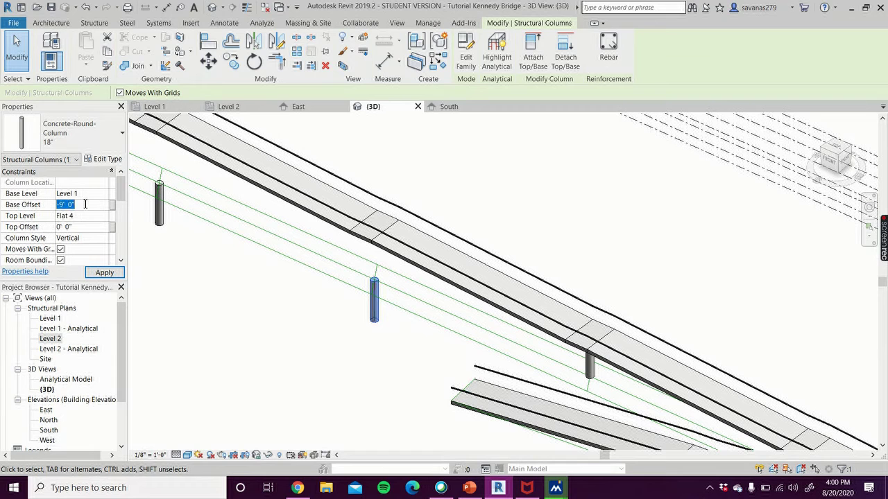
click(105, 274)
middle_drag(200, 277, 240, 309)
click(236, 303)
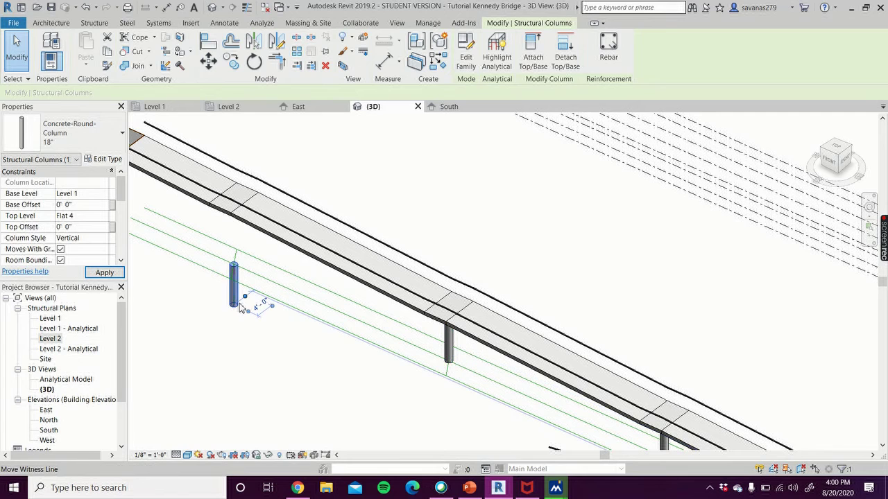
click(85, 204)
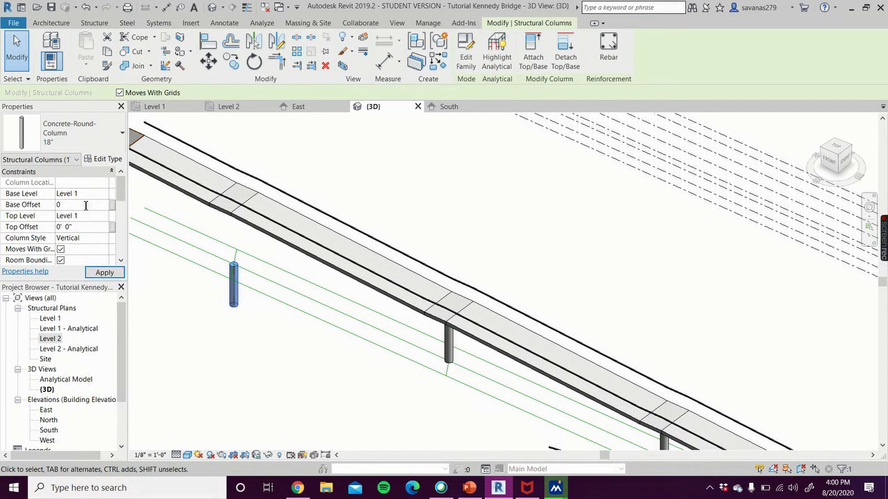
click(101, 220)
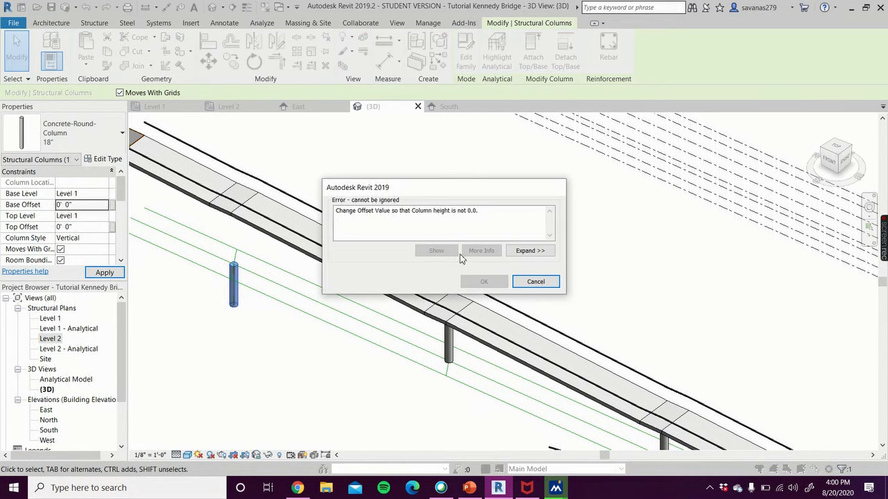
click(532, 279)
Set the selected column's top level to Flat 5 and its base offset to 0' 0".
click(102, 216)
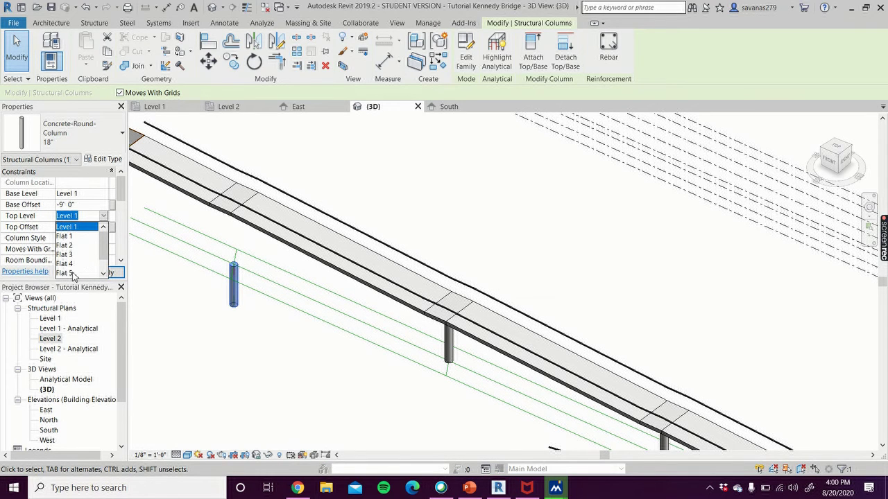
click(73, 273)
click(87, 204)
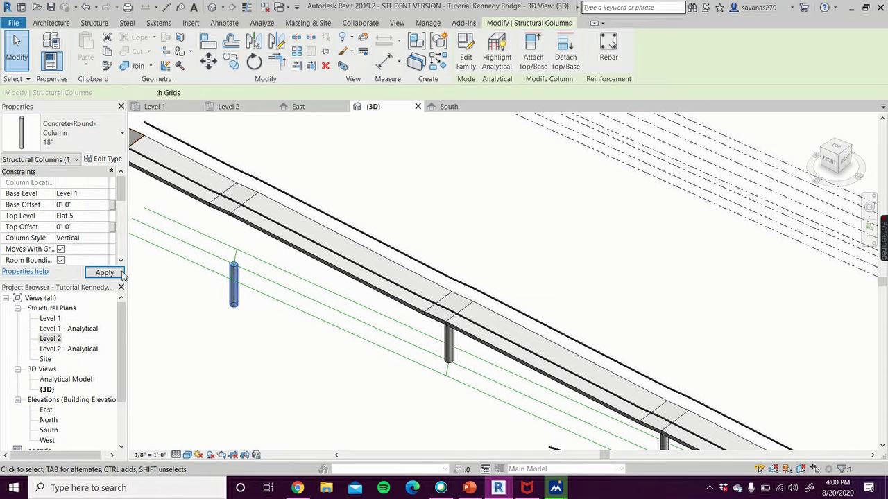
click(105, 273)
Examine from the front how the columns' tops and bases line up with the ramp landings and levels.
scroll(232, 351, down, 1)
middle_drag(273, 355, 414, 389)
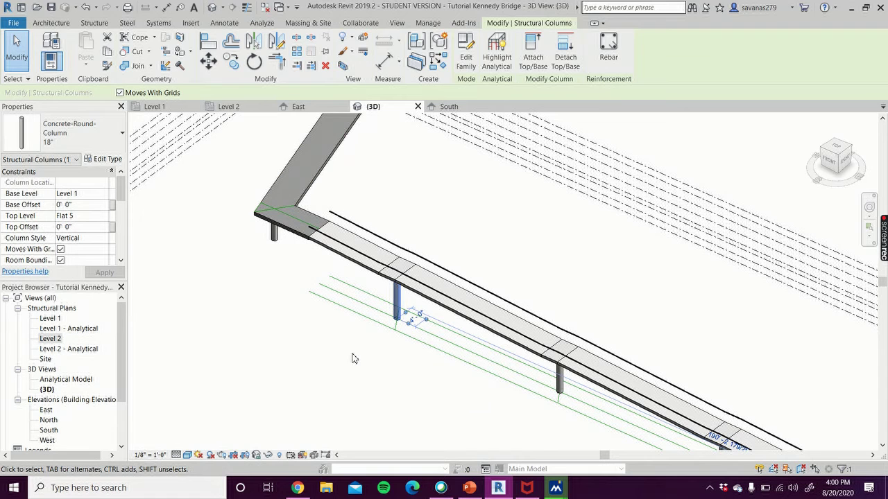
click(837, 142)
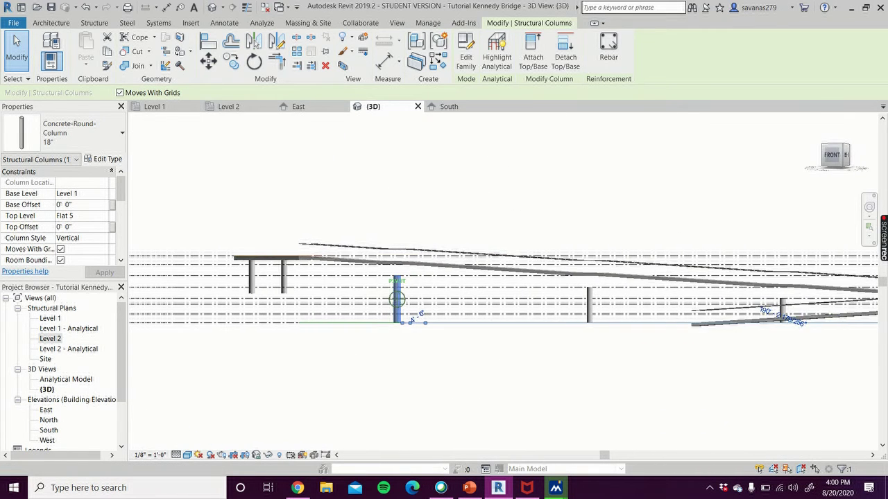
middle_drag(746, 401, 549, 373)
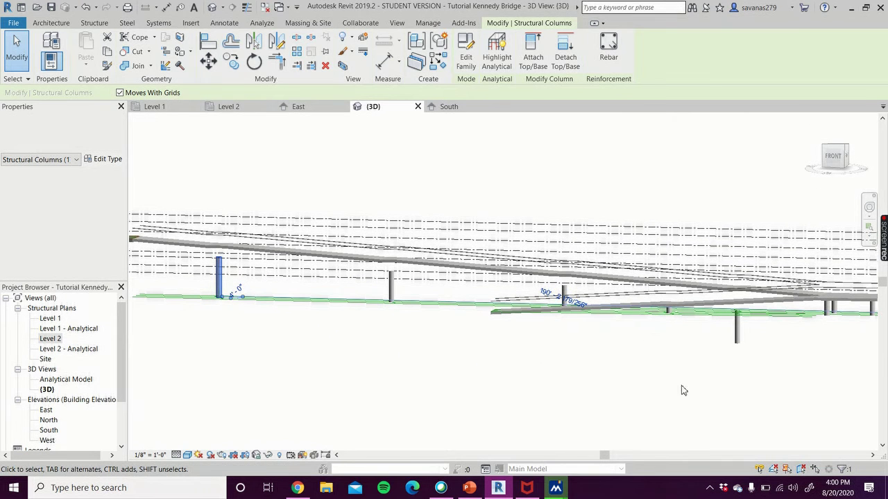
middle_drag(694, 377, 629, 382)
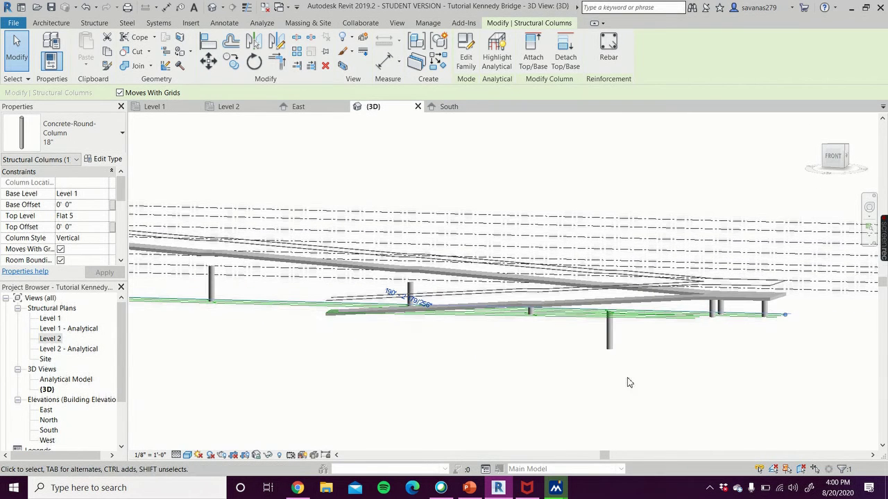
scroll(625, 371, up, 2)
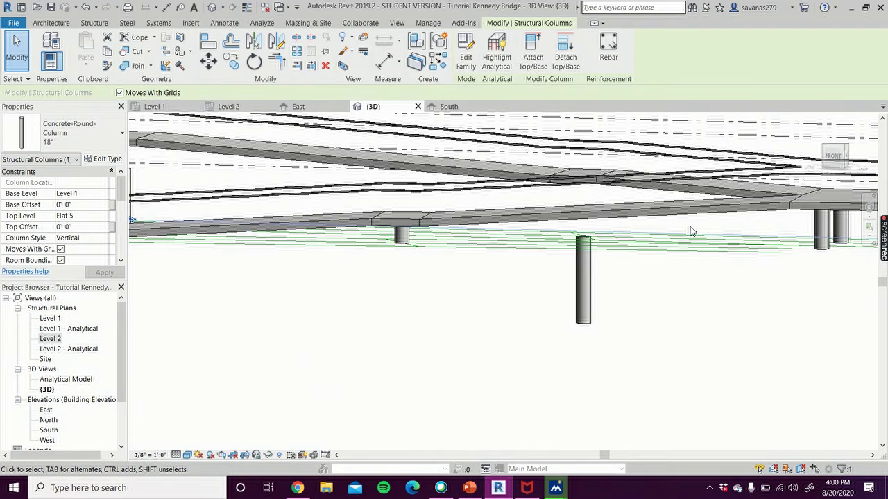
scroll(690, 232, down, 2)
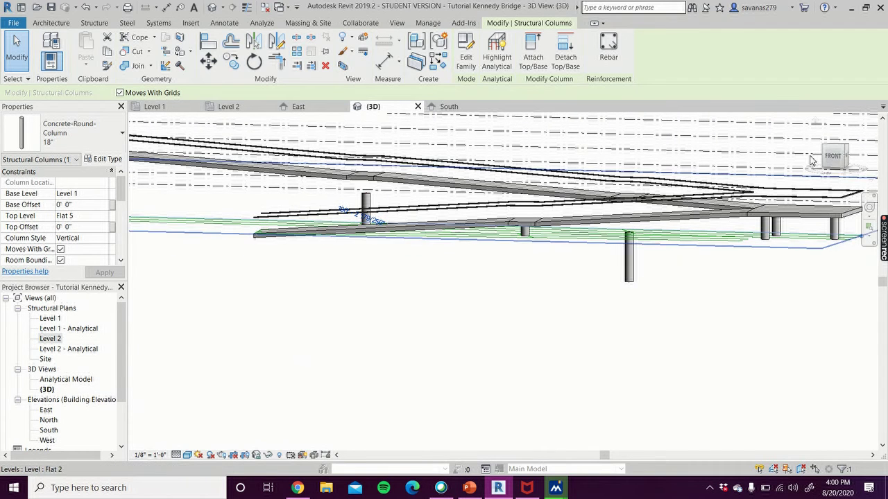
click(834, 156)
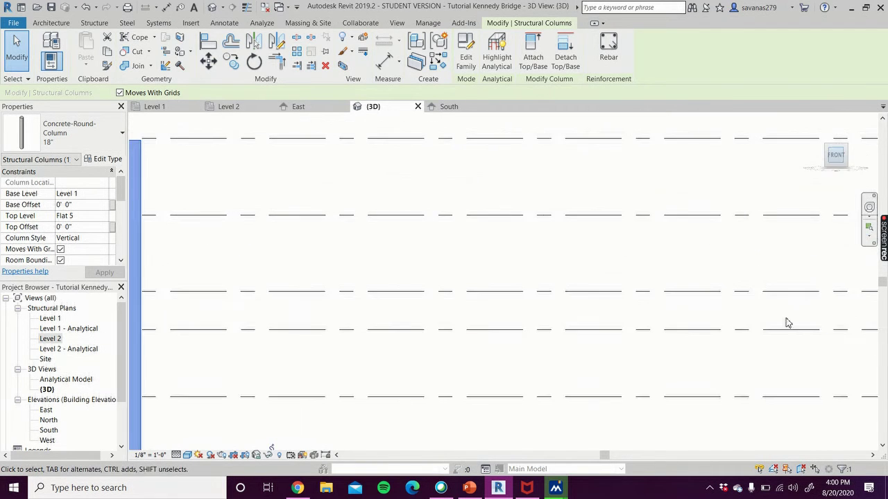
scroll(663, 370, down, 2)
middle_drag(630, 368, 265, 340)
middle_drag(846, 391, 590, 426)
scroll(690, 391, up, 2)
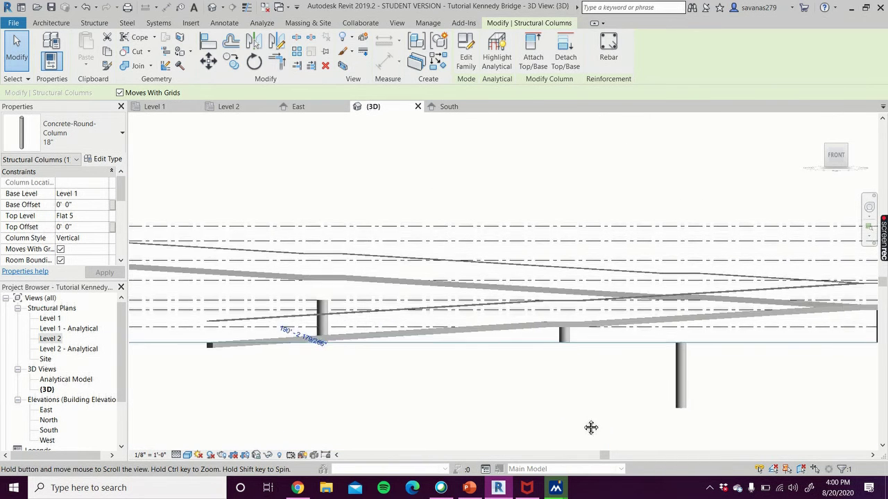
scroll(666, 405, down, 1)
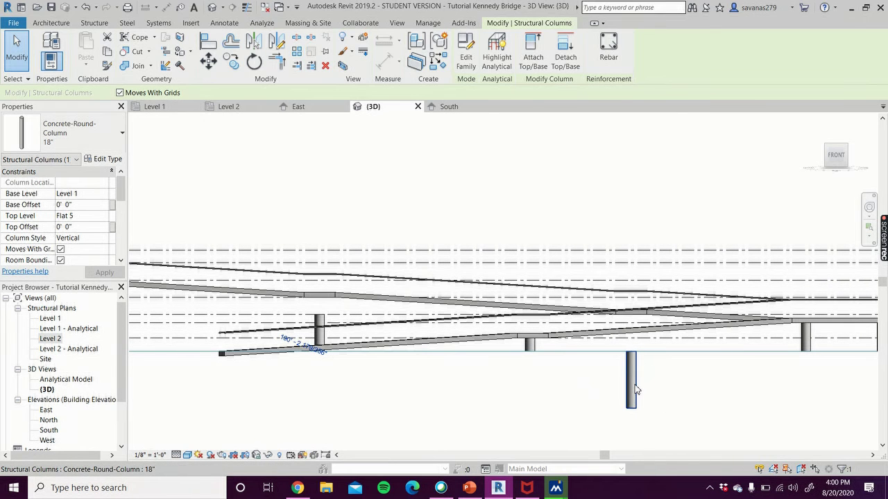
Set the column hanging below ground level under the upper ramp to top level Flat 3 and base offset 0' 0".
click(631, 390)
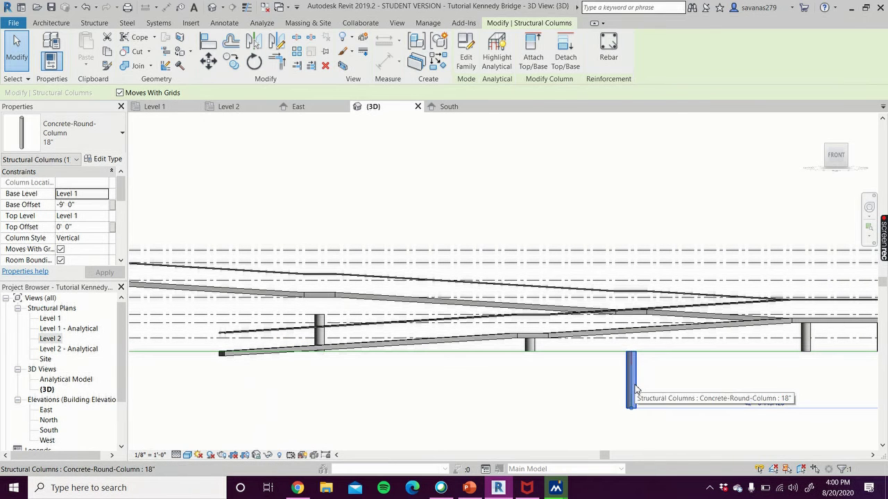
click(91, 217)
click(103, 217)
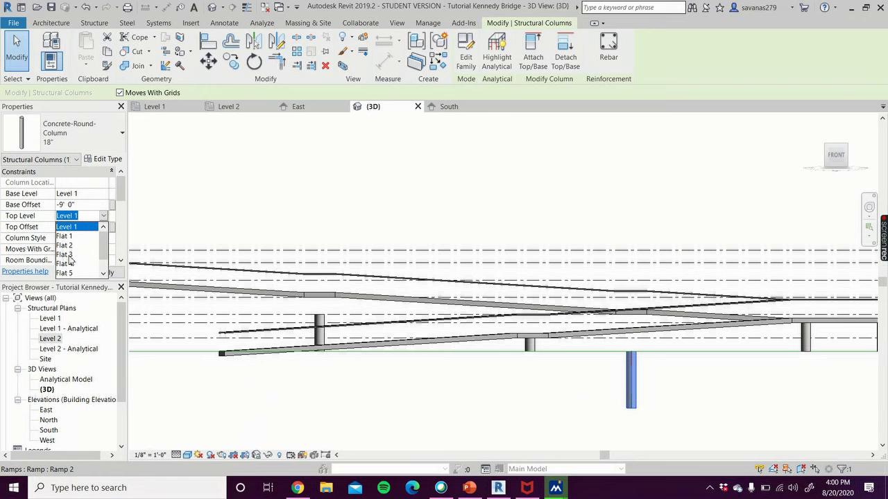
click(69, 256)
click(81, 205)
key(Return)
click(104, 273)
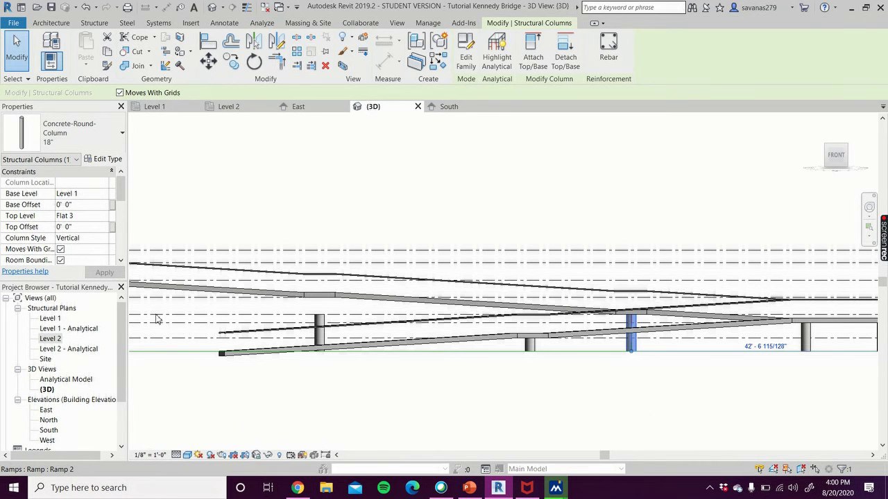
click(257, 385)
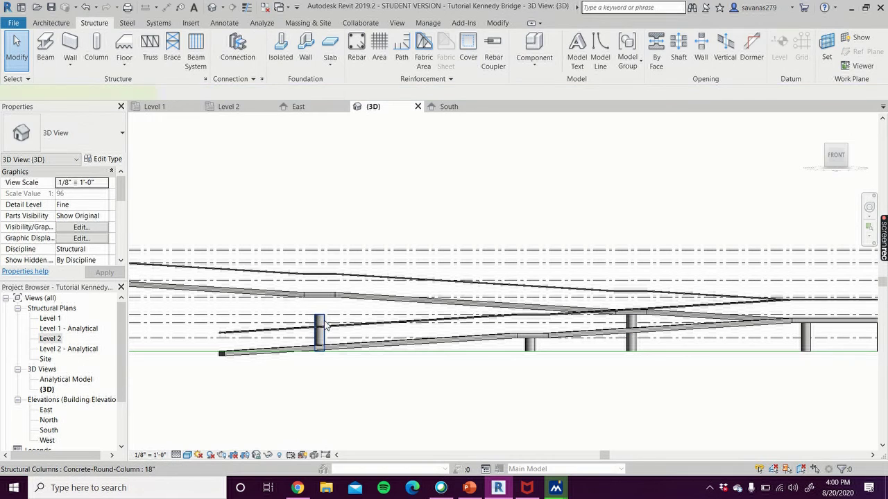
Set the upper ramp column near the foot of the lower ramp to top level Flat 4.
click(319, 327)
click(81, 216)
click(103, 216)
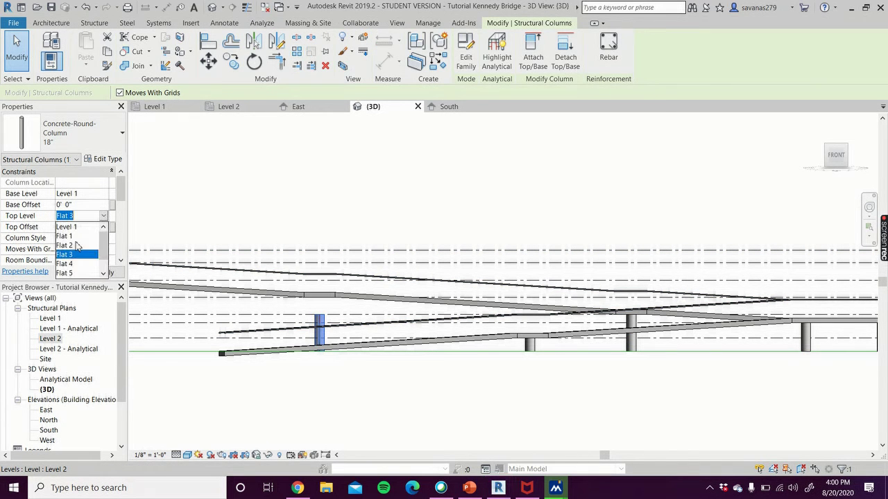
click(65, 264)
click(94, 273)
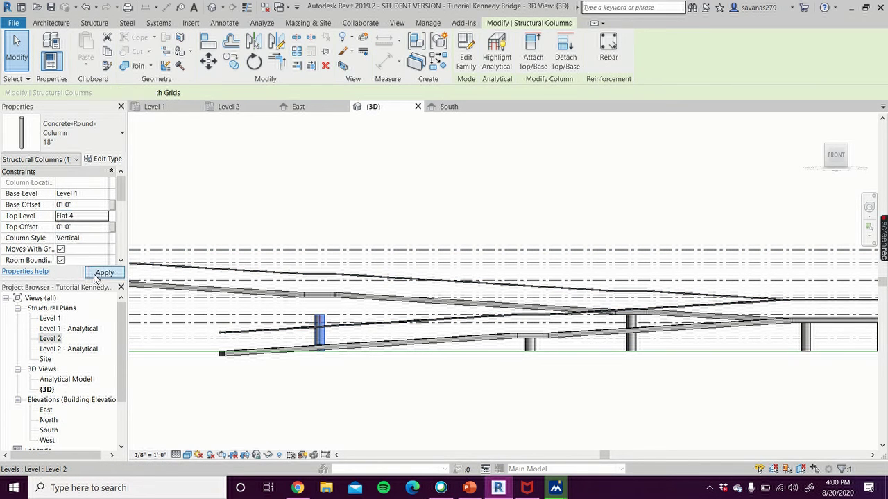
Raise the next column up the ramp, just beyond the lower ramp's foot, to top level Flat 5.
middle_drag(321, 385, 701, 420)
scroll(380, 341, up, 2)
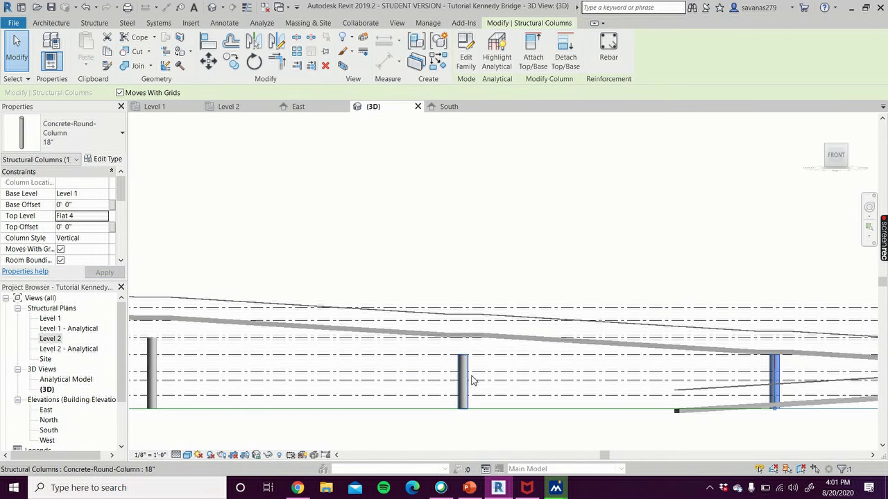
click(100, 217)
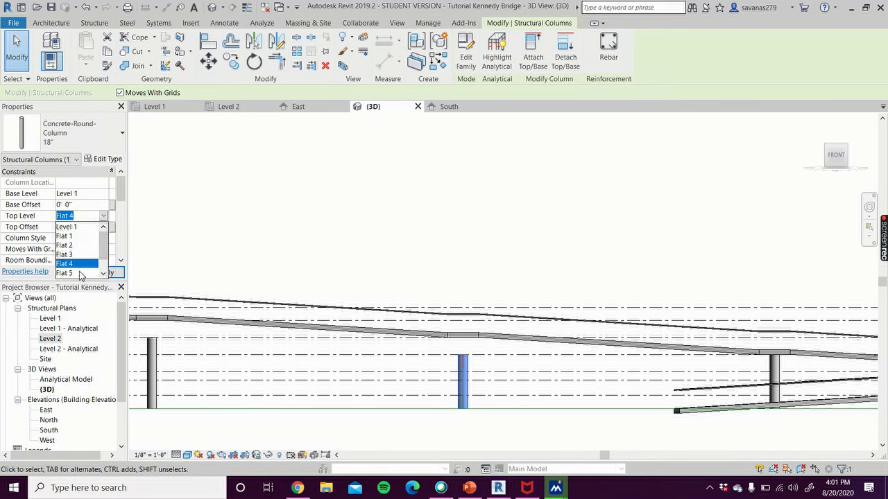
click(69, 274)
click(104, 273)
Set the column under the highest ramp landing, nearest the upper deck, to top level Flat 6.
middle_drag(257, 257, 363, 342)
click(363, 341)
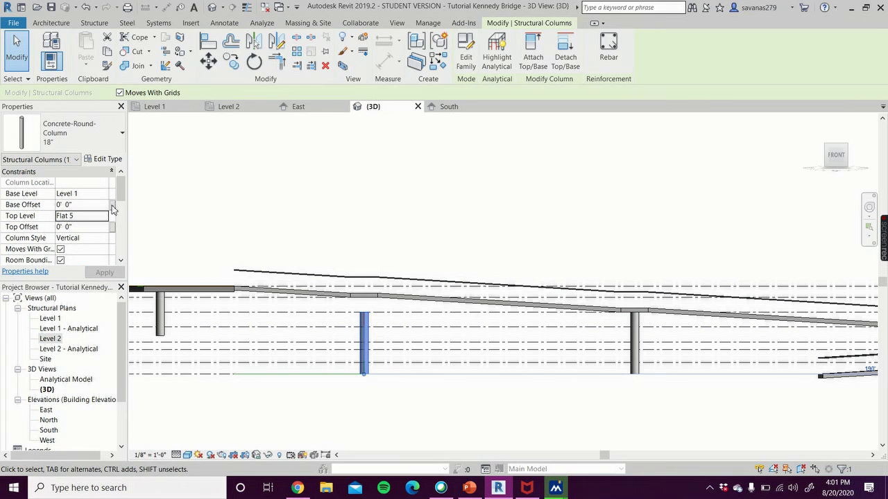
click(97, 219)
click(103, 215)
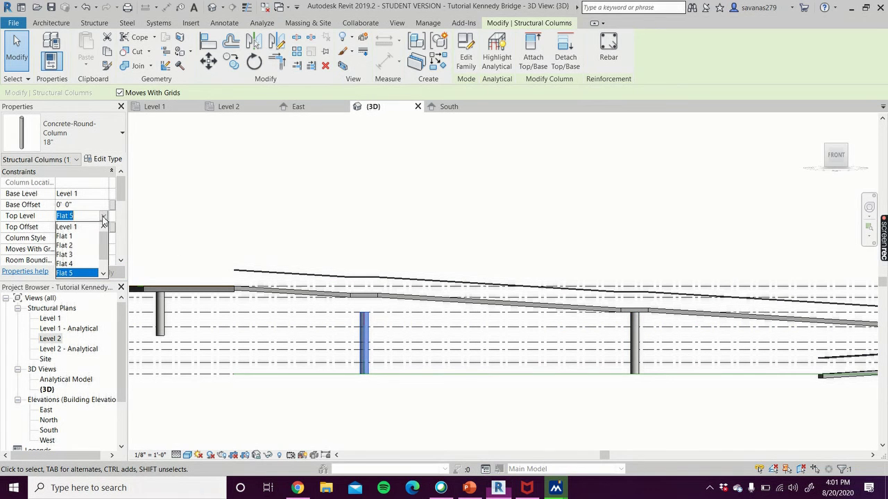
click(82, 267)
click(104, 272)
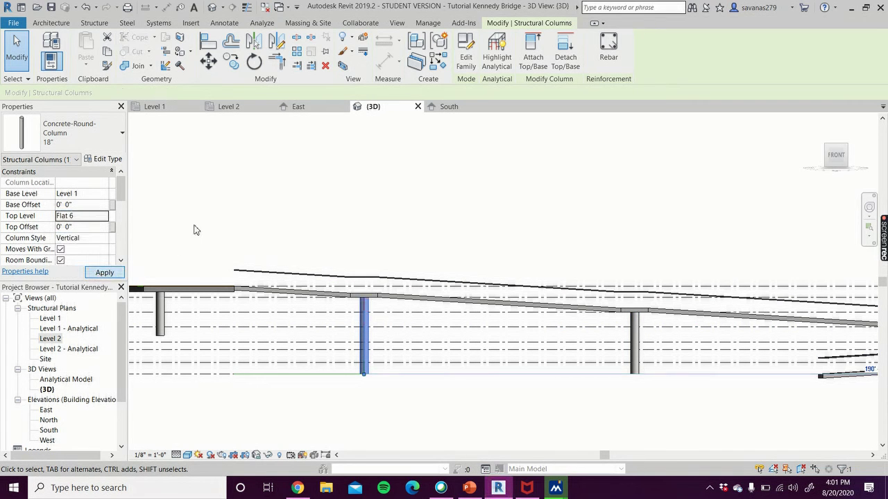
Set both columns under the upper deck to base level Level 1 and base offset 0' 0".
scroll(217, 222, down, 1)
scroll(217, 223, down, 1)
middle_drag(217, 223, 537, 261)
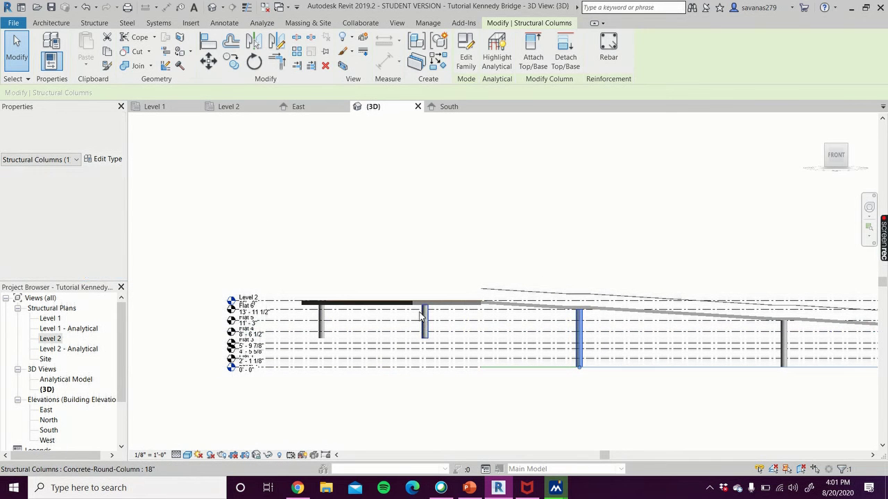
click(404, 248)
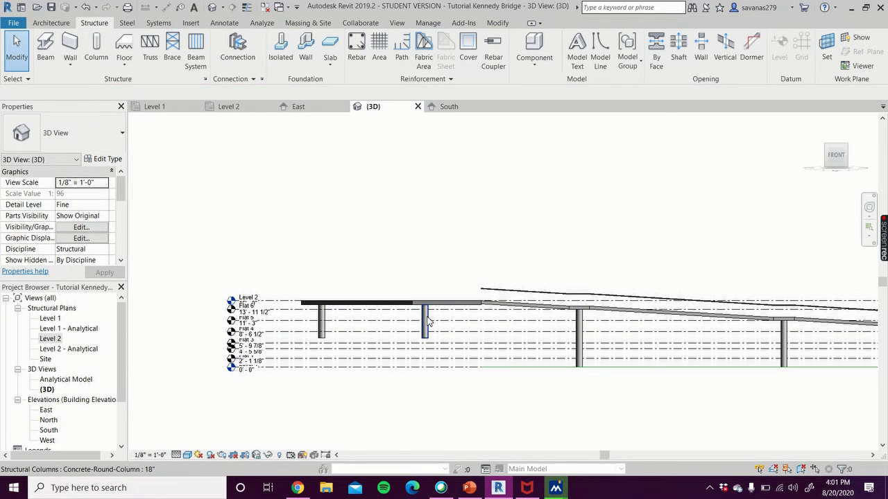
click(426, 320)
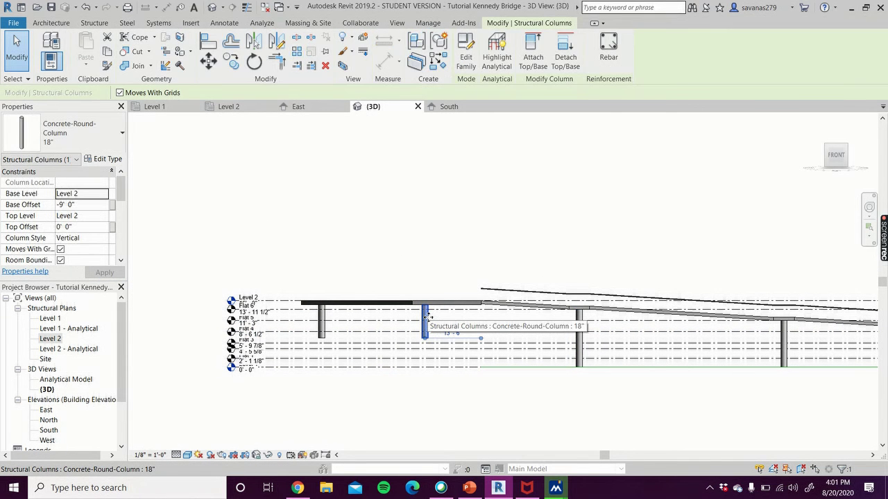
ctrl+click(326, 320)
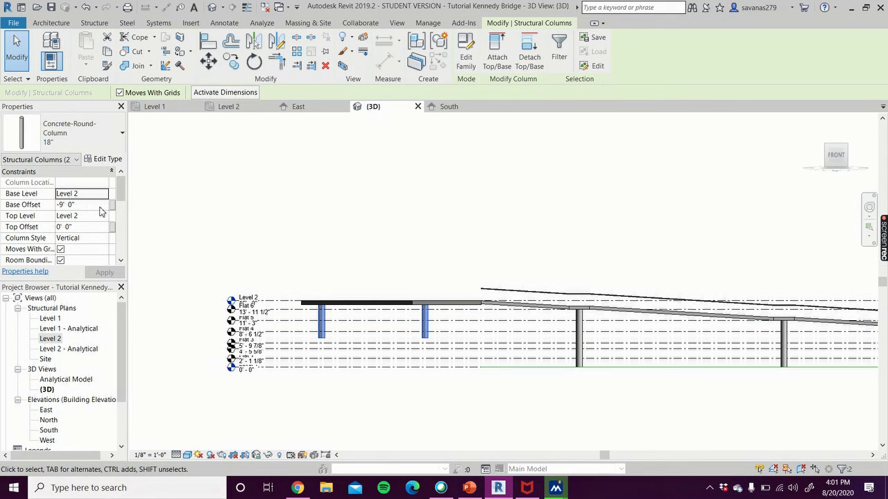
click(98, 200)
click(103, 195)
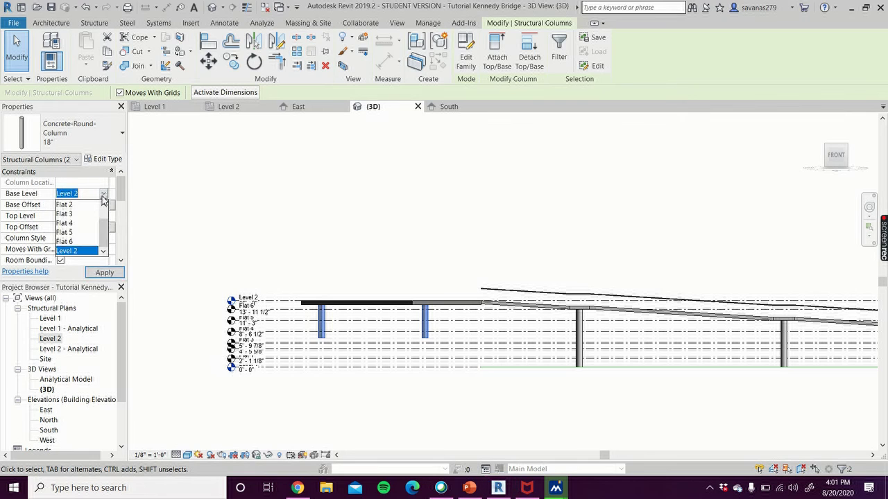
scroll(86, 230, up, 3)
click(81, 205)
click(82, 205)
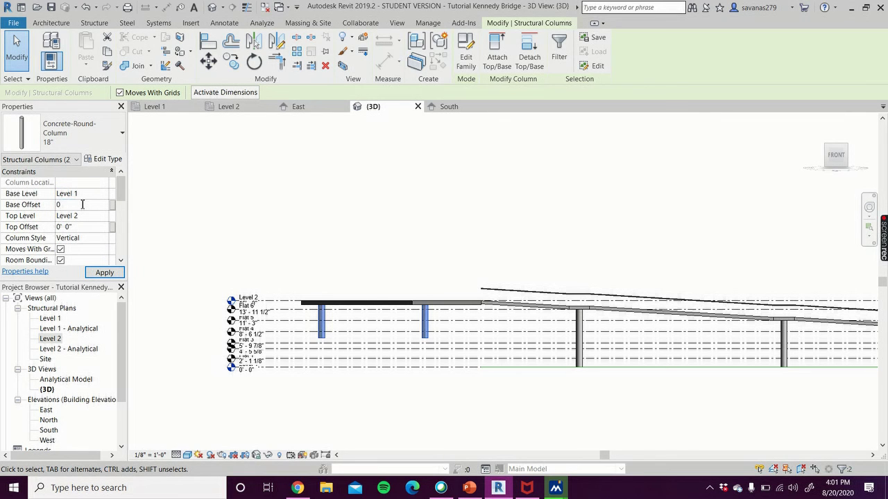
click(98, 274)
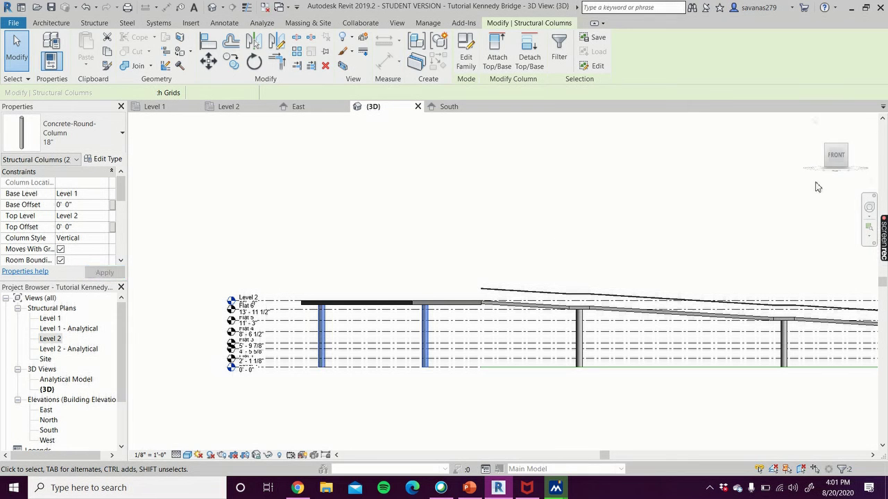
Clear the selection and review the whole bridge with its columns from a raised front angle.
drag(839, 161, 841, 173)
click(558, 165)
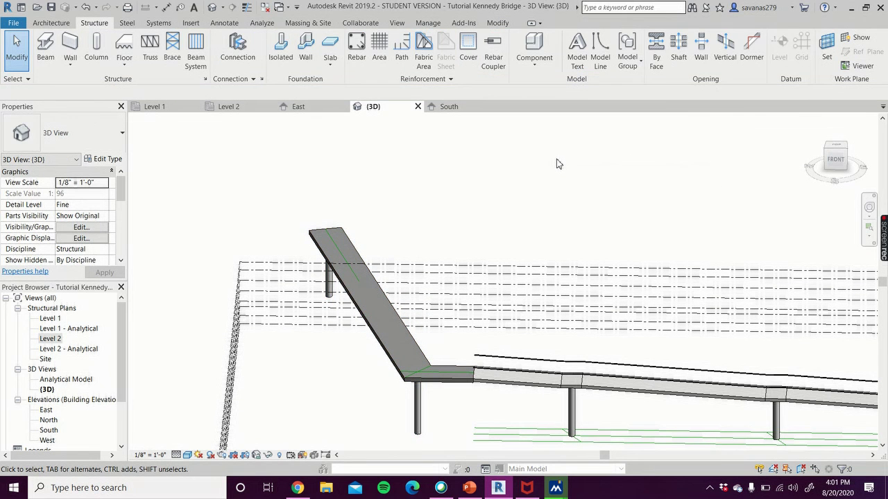
scroll(558, 165, down, 2)
middle_drag(555, 167, 502, 214)
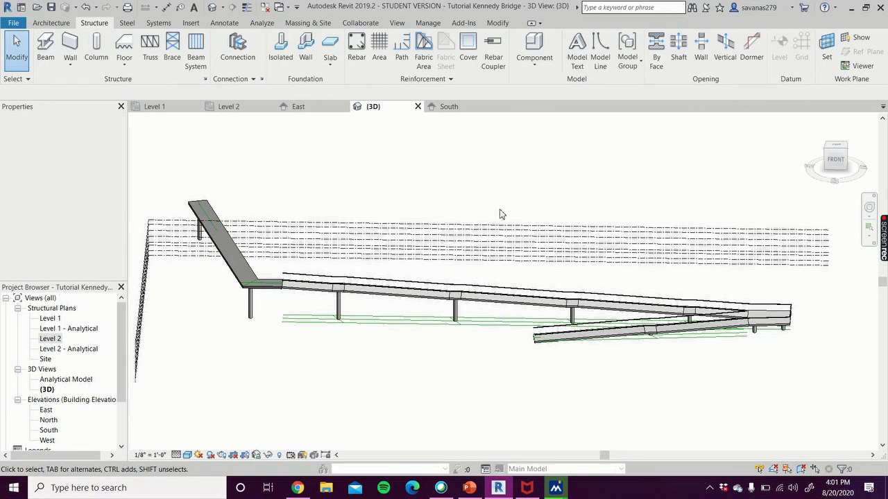